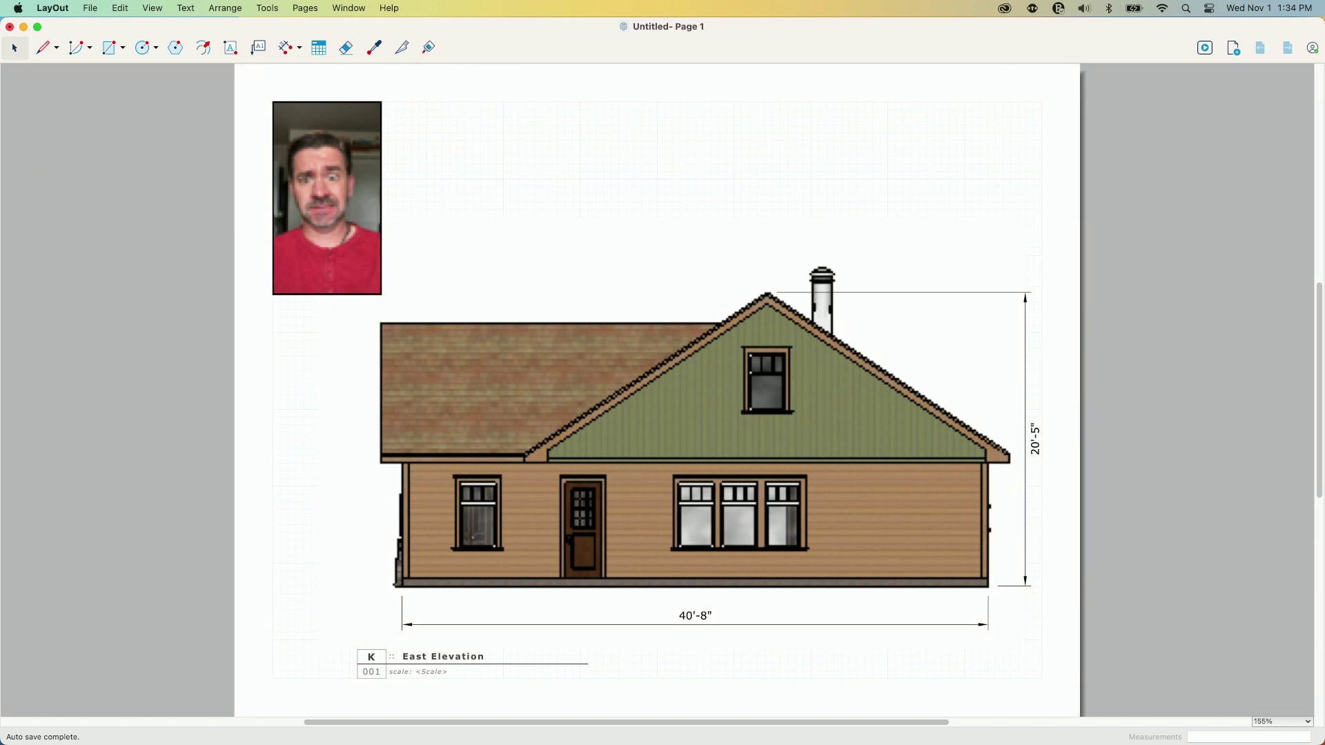
Step: Show the tray panels beside the page and inspect the settings of the elevation viewport and the photo
key(super+shift+t)
drag(382, 118, 1187, 76)
click(740, 379)
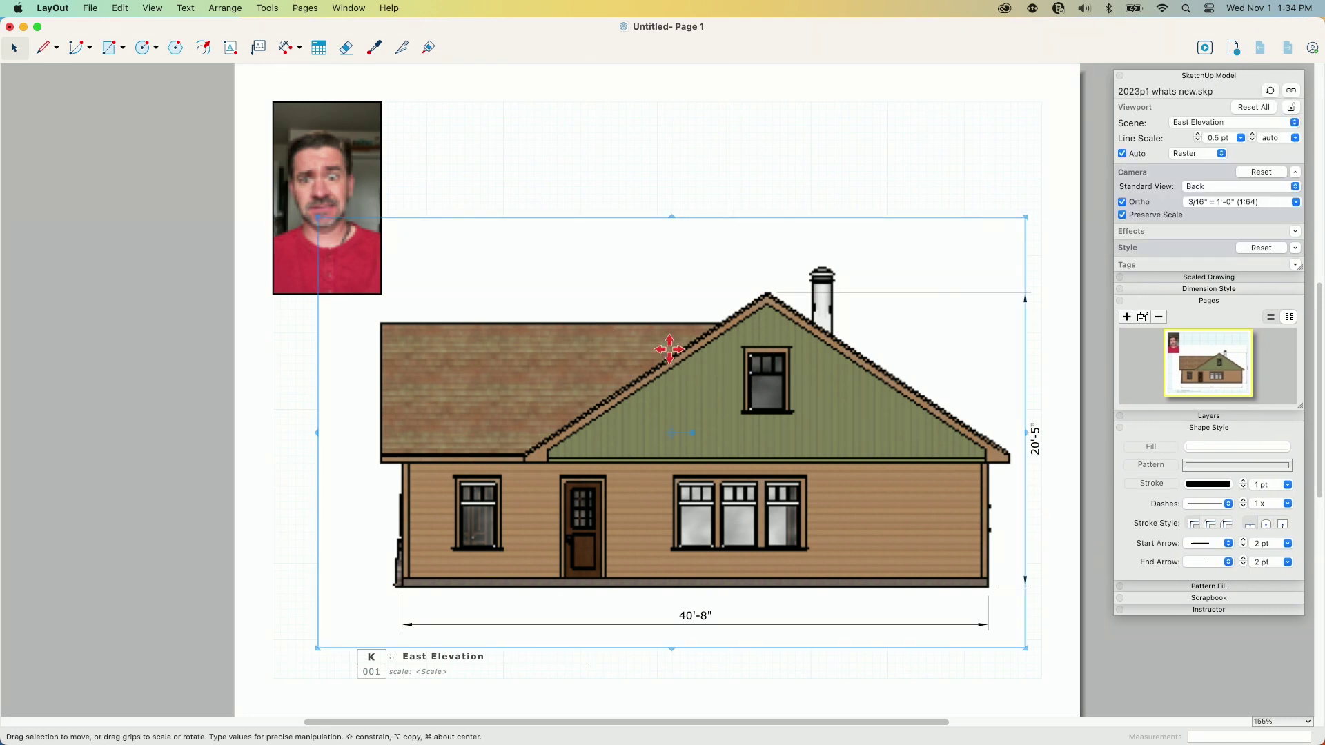
click(339, 162)
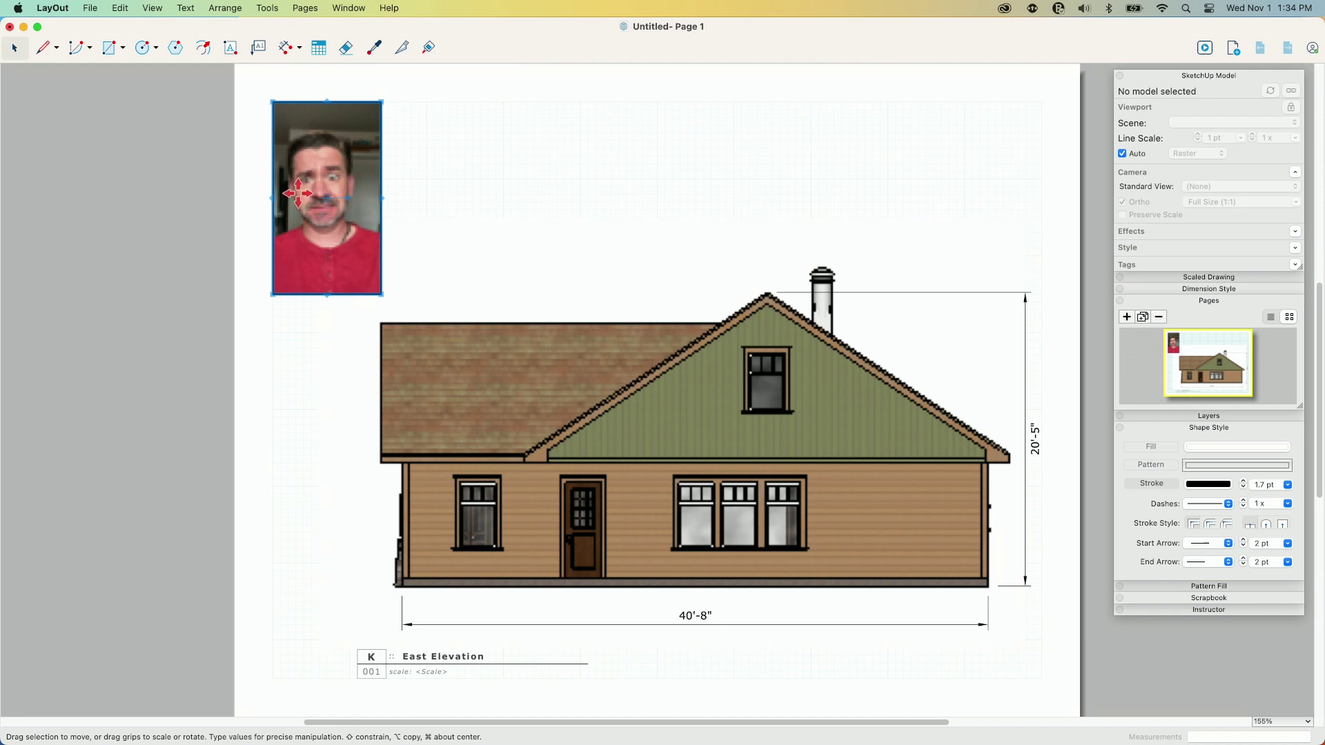
click(728, 379)
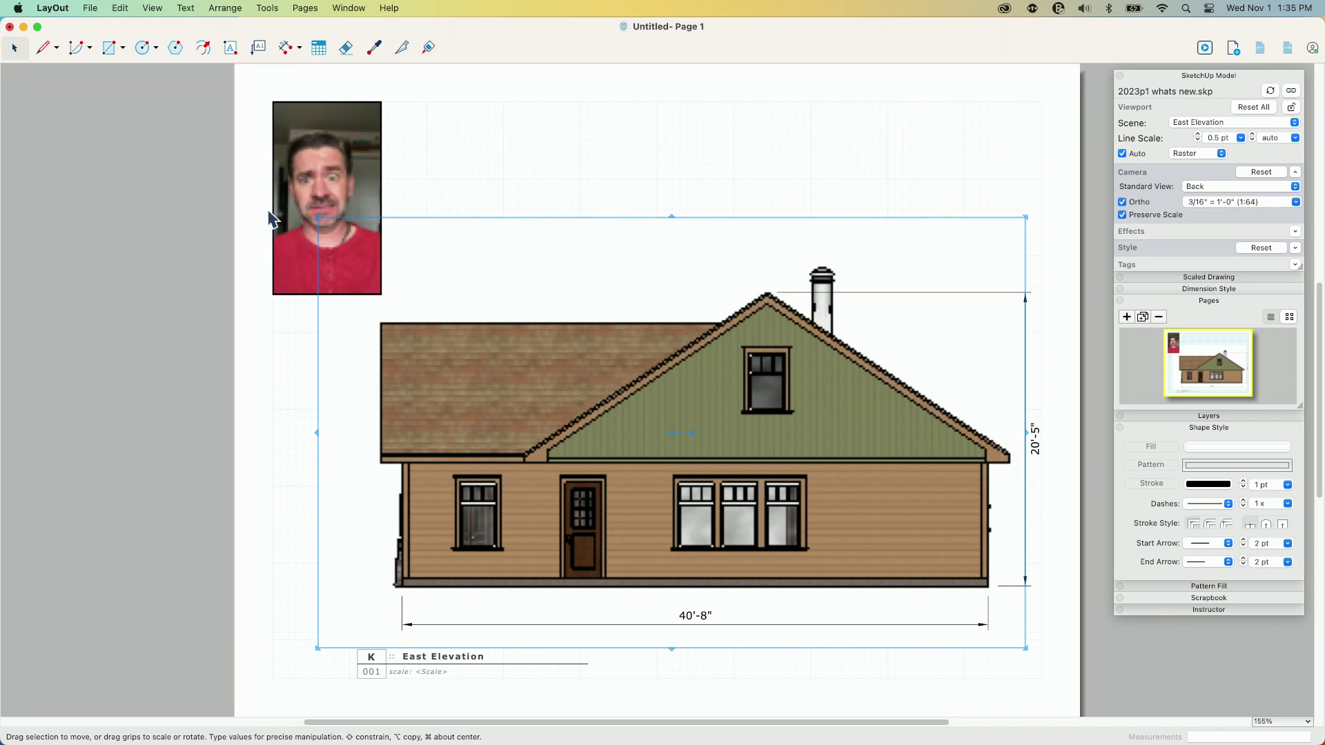
click(453, 186)
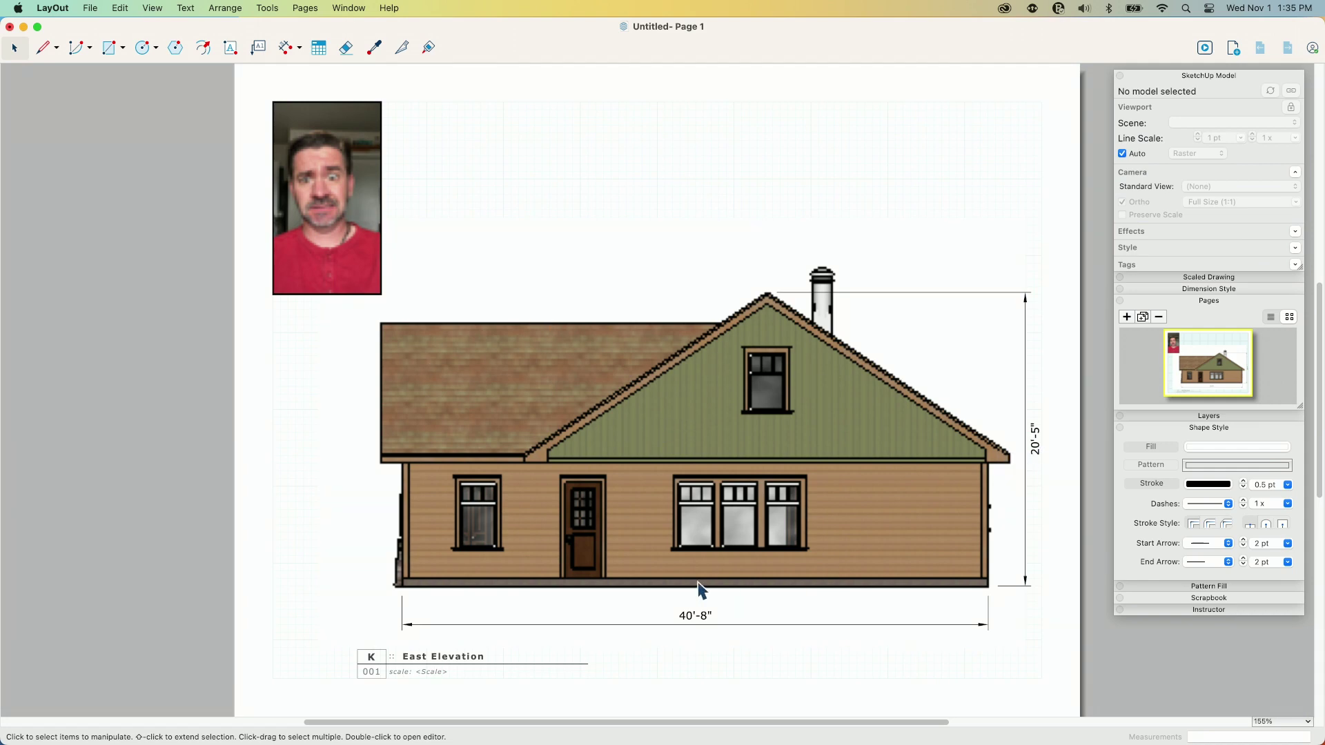
Step: Examine the sharpness of the 40'-8" dimension, the elevation linework and the East Elevation title text at close range
scroll(688, 623, up, 15)
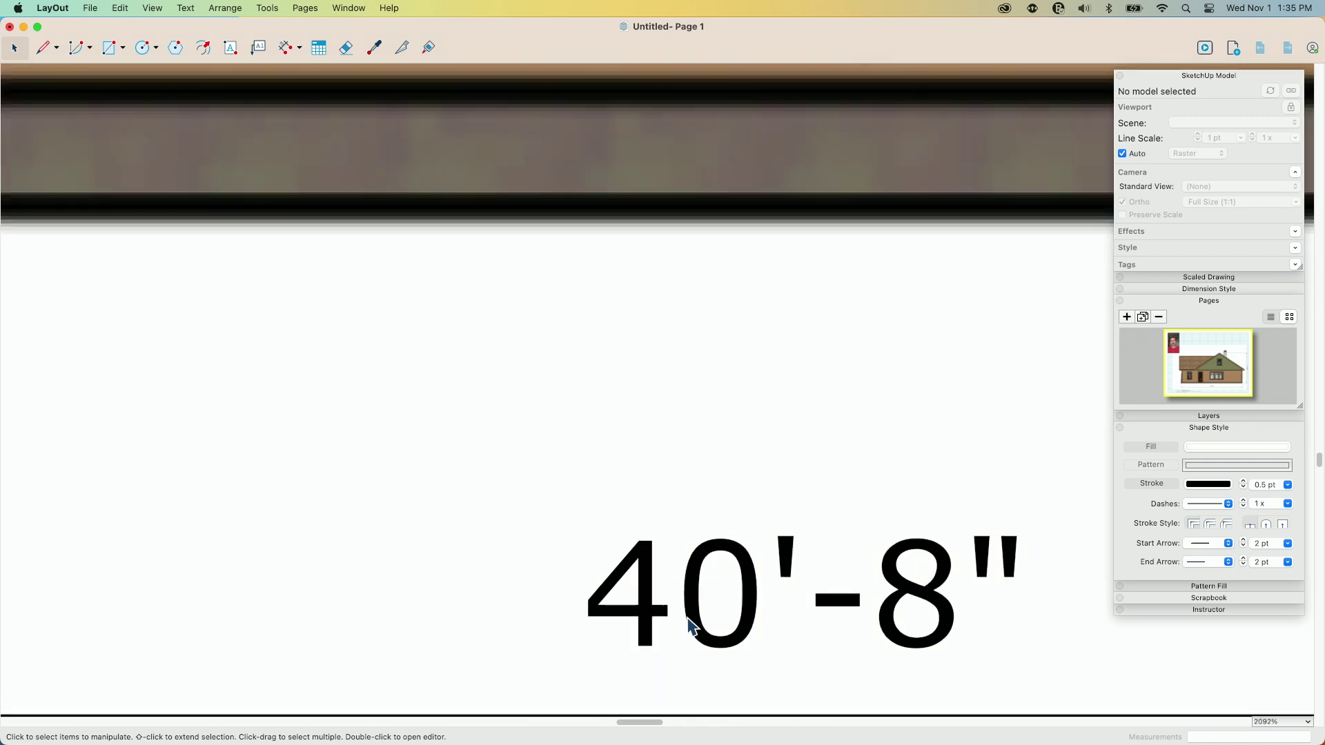
scroll(701, 610, up, 3)
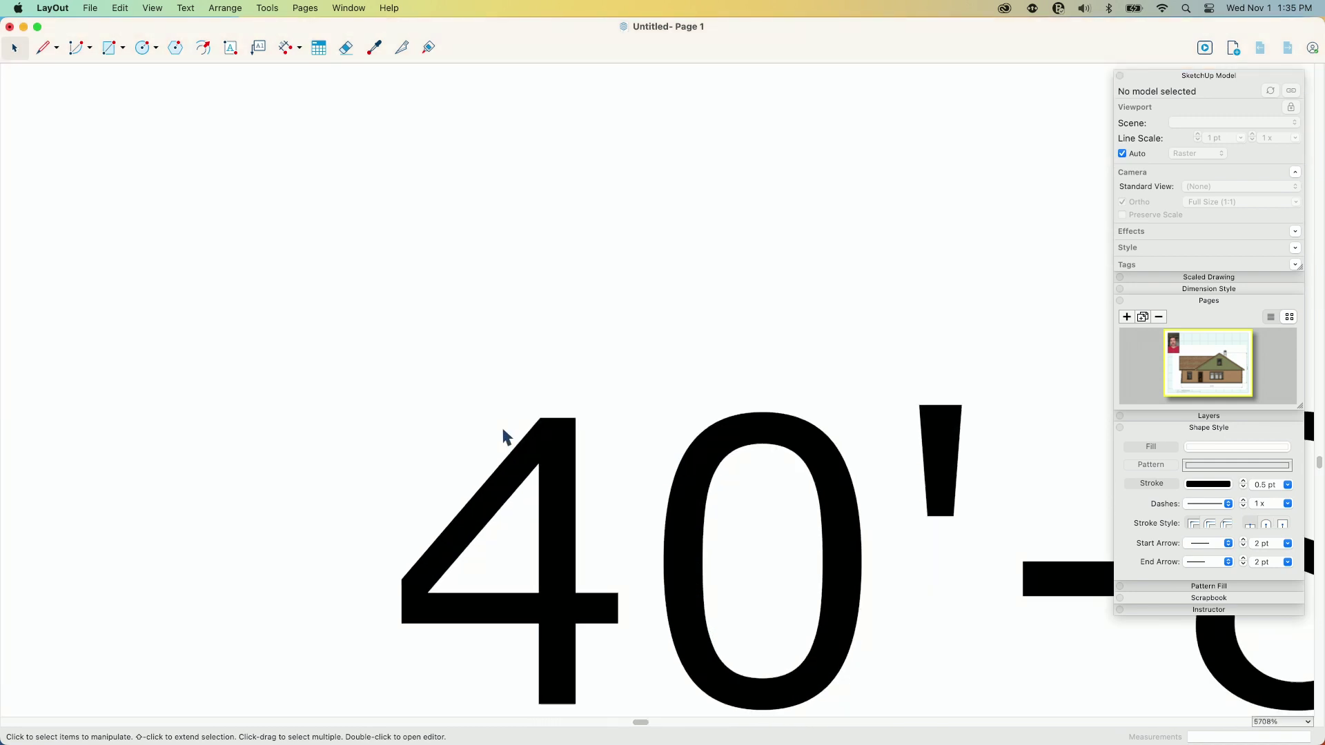
scroll(569, 464, up, 2)
scroll(456, 503, up, 2)
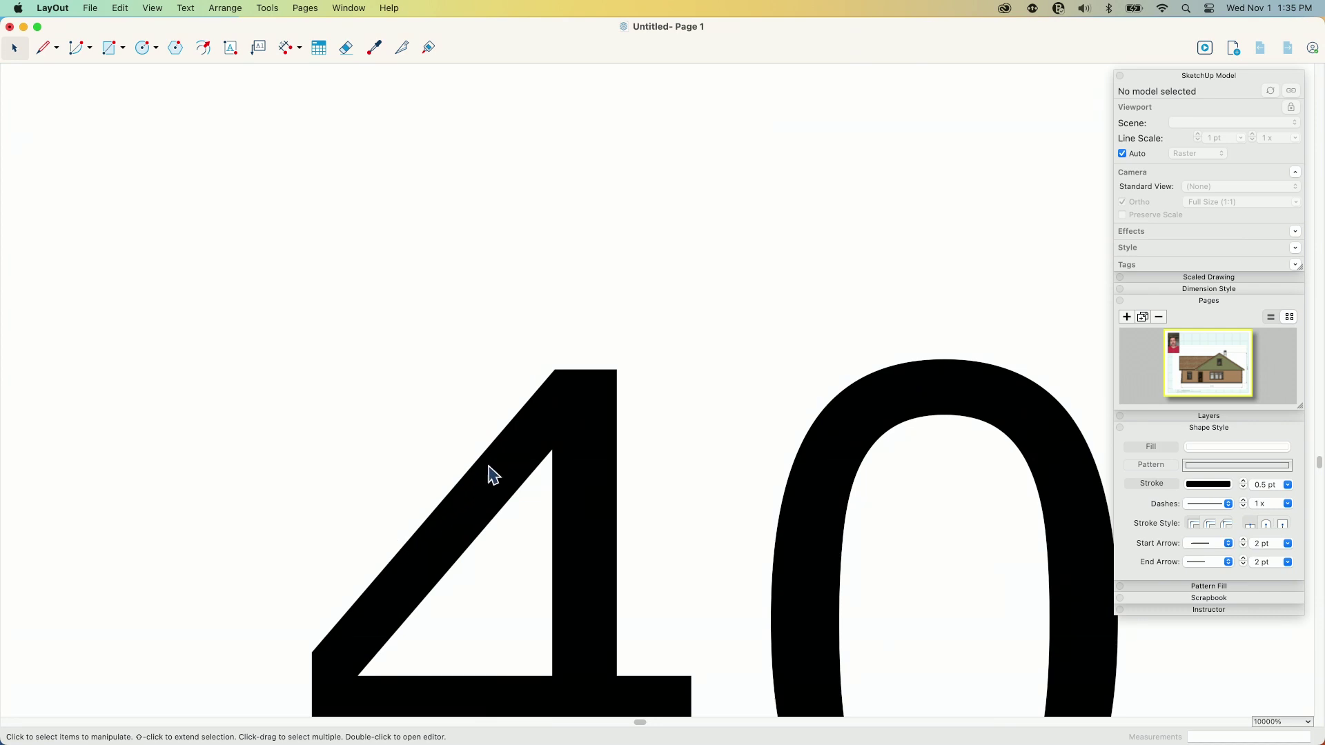
scroll(541, 405, down, 3)
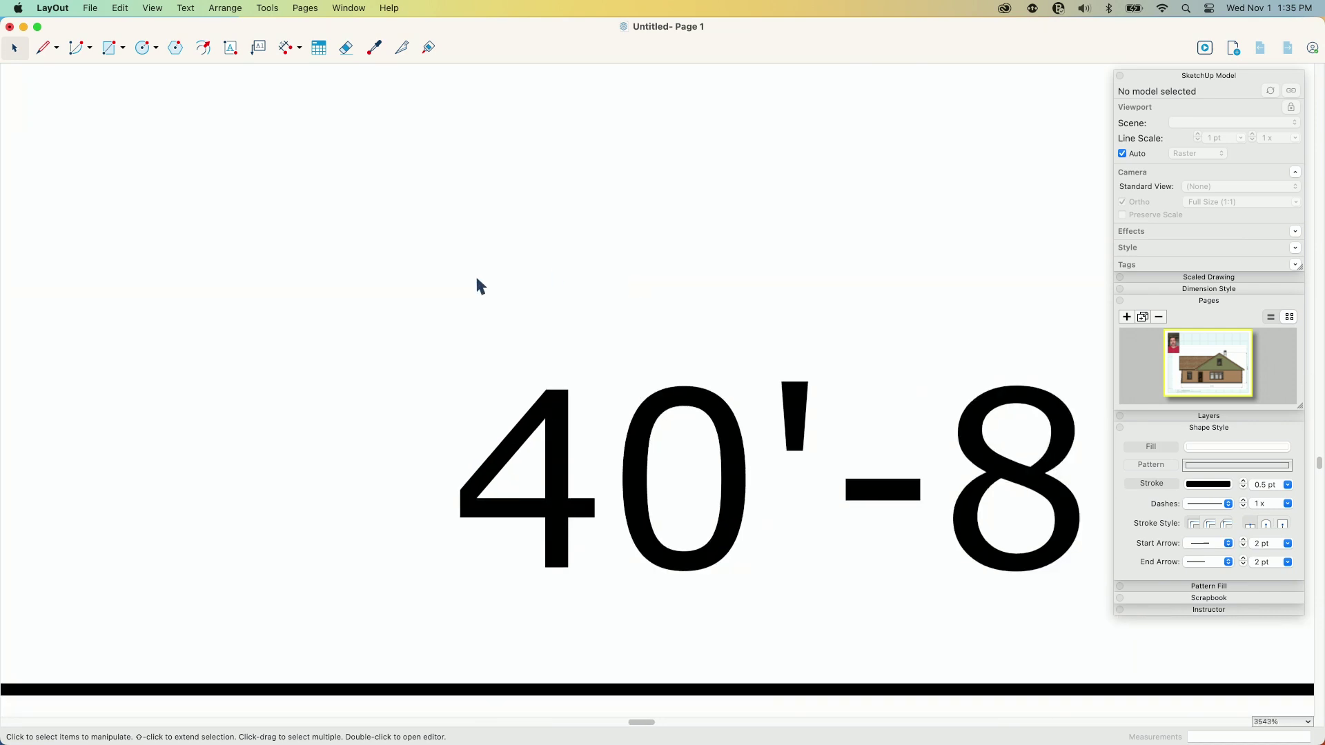
scroll(601, 421, down, 10)
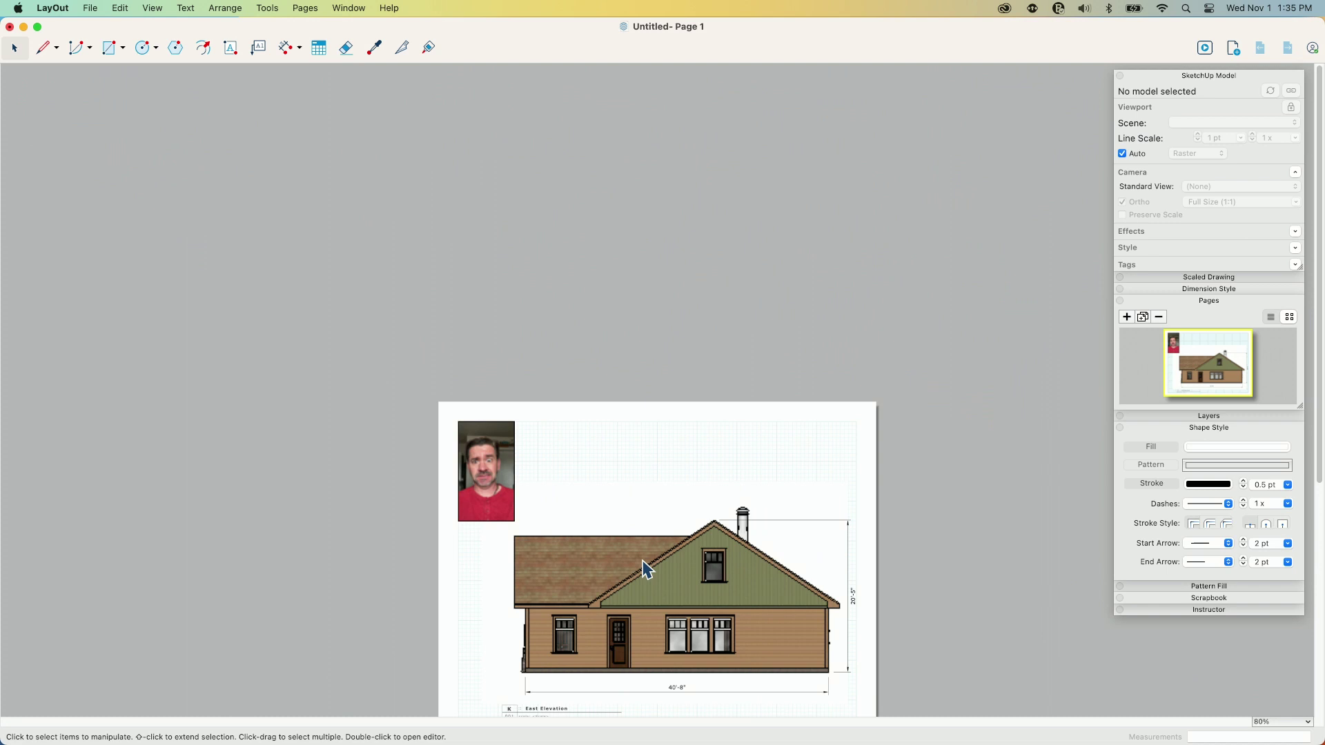
scroll(630, 635, up, 5)
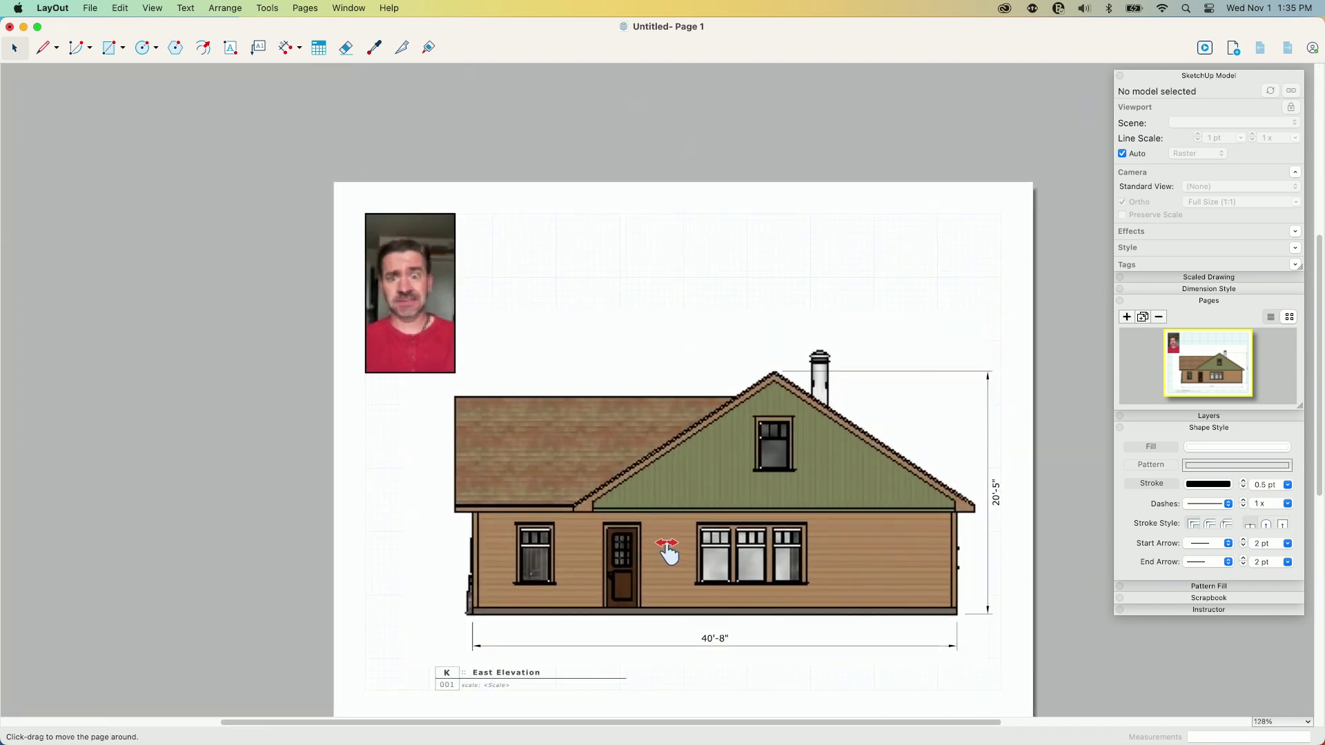
scroll(641, 459, up, 1)
scroll(649, 387, up, 3)
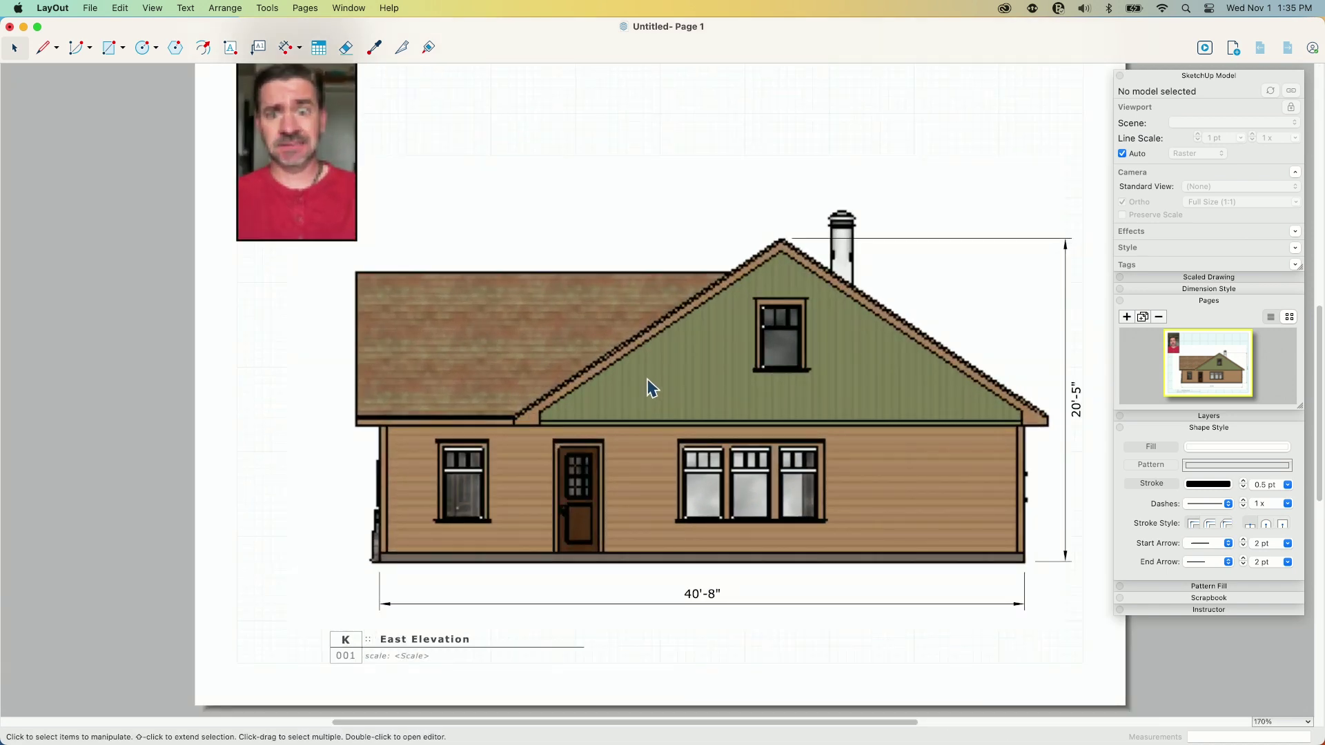
scroll(646, 400, down, 1)
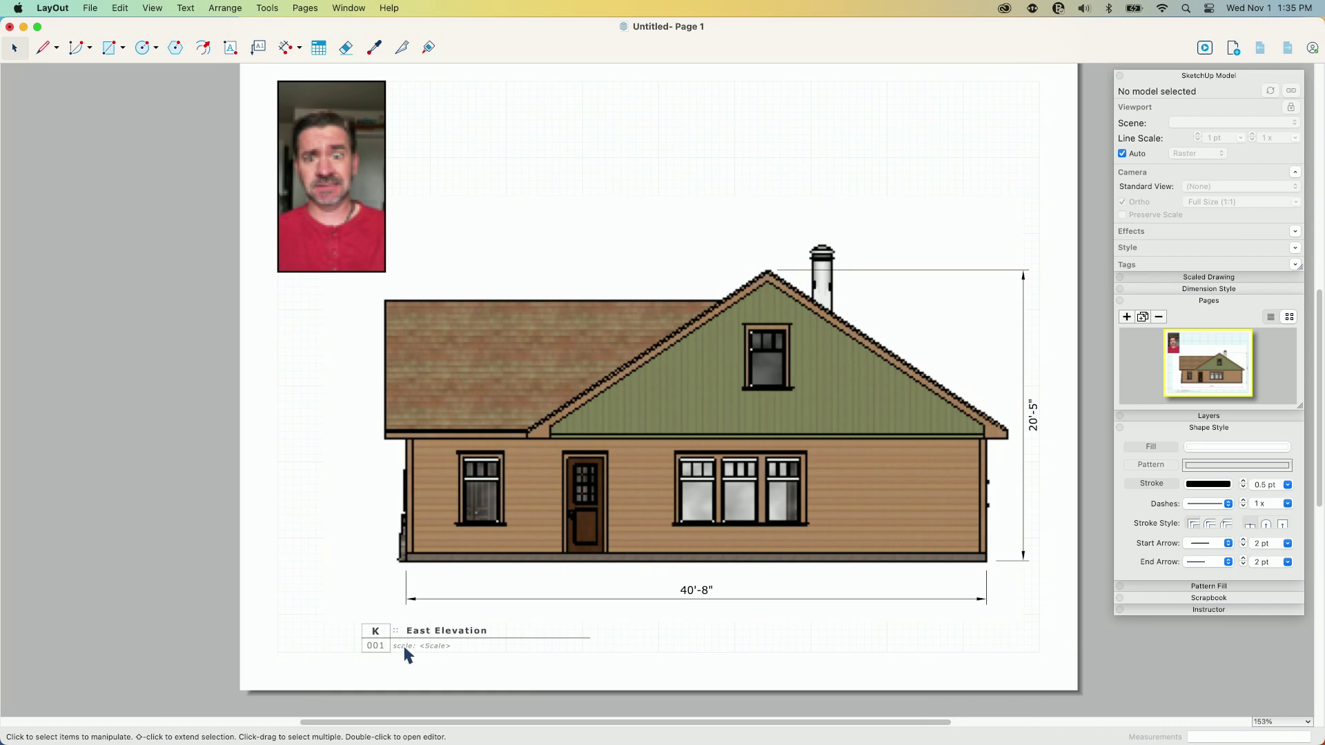
scroll(409, 647, up, 5)
scroll(412, 644, up, 4)
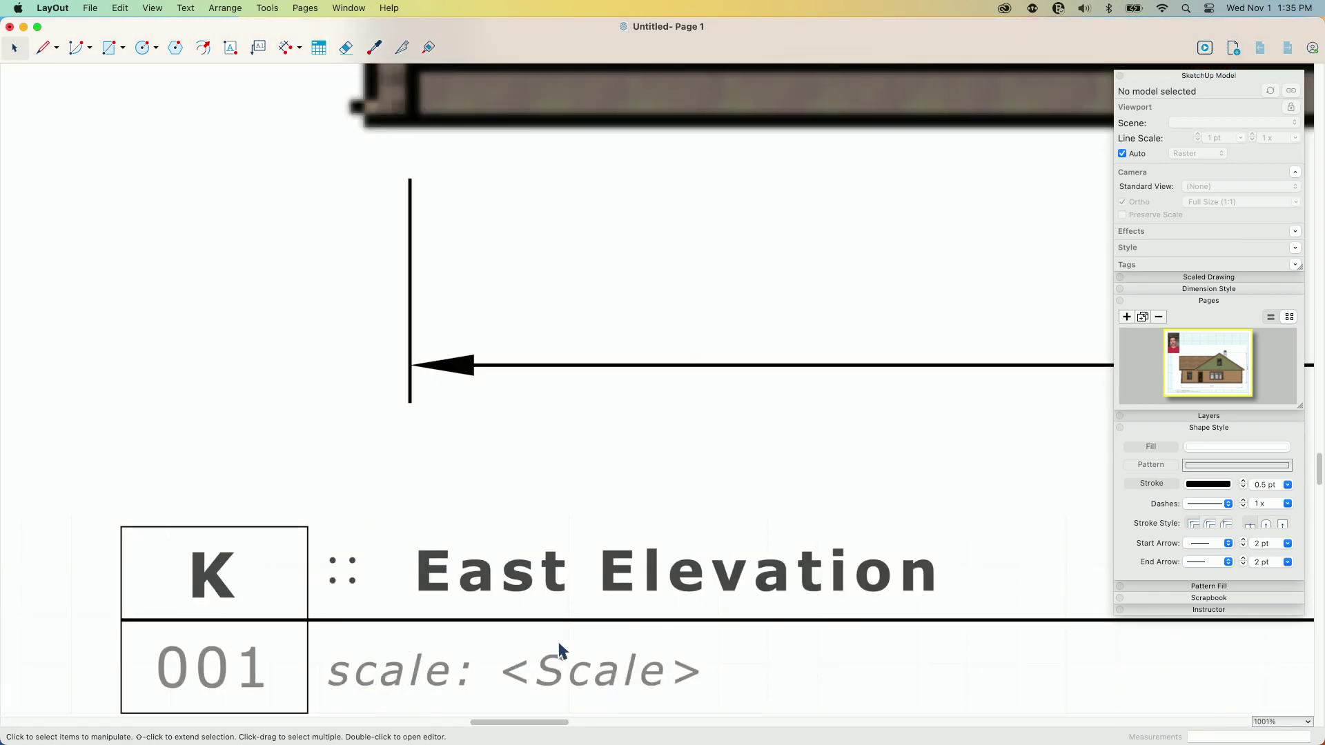
scroll(353, 650, down, 1)
scroll(351, 648, down, 6)
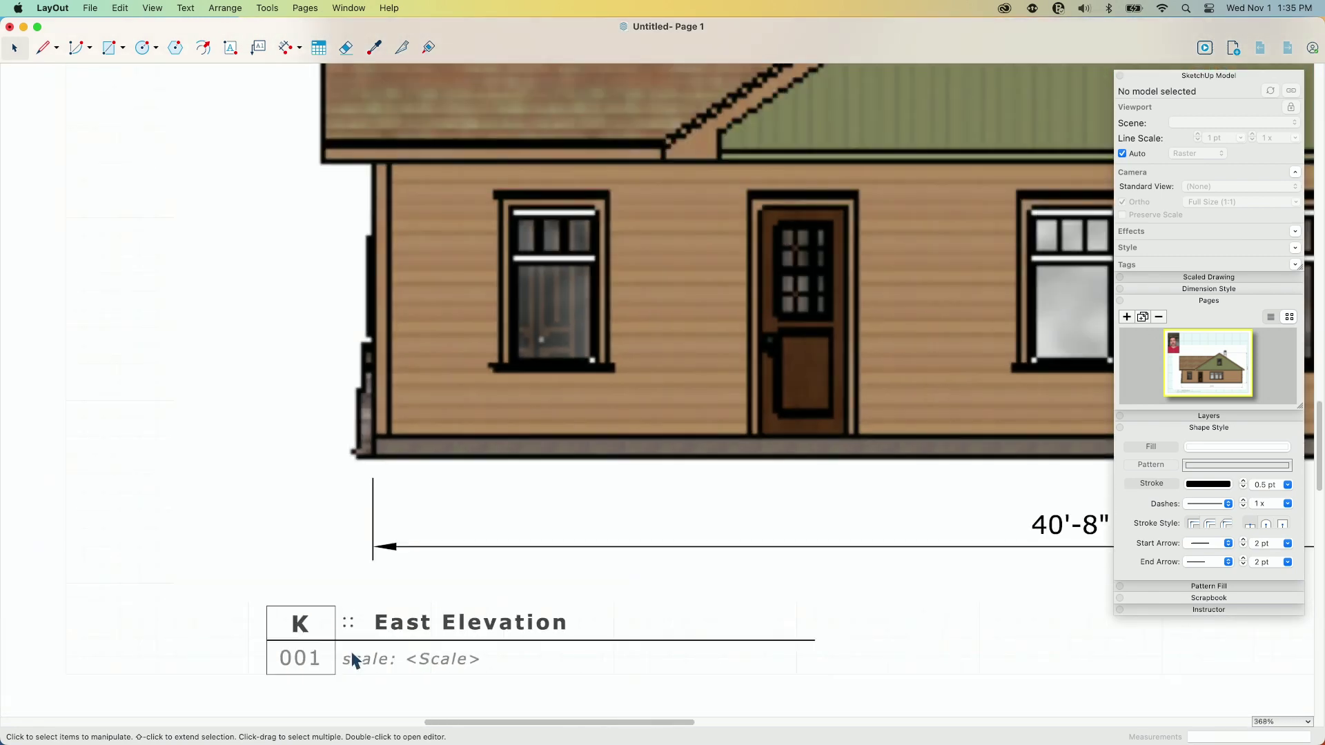
scroll(352, 652, down, 2)
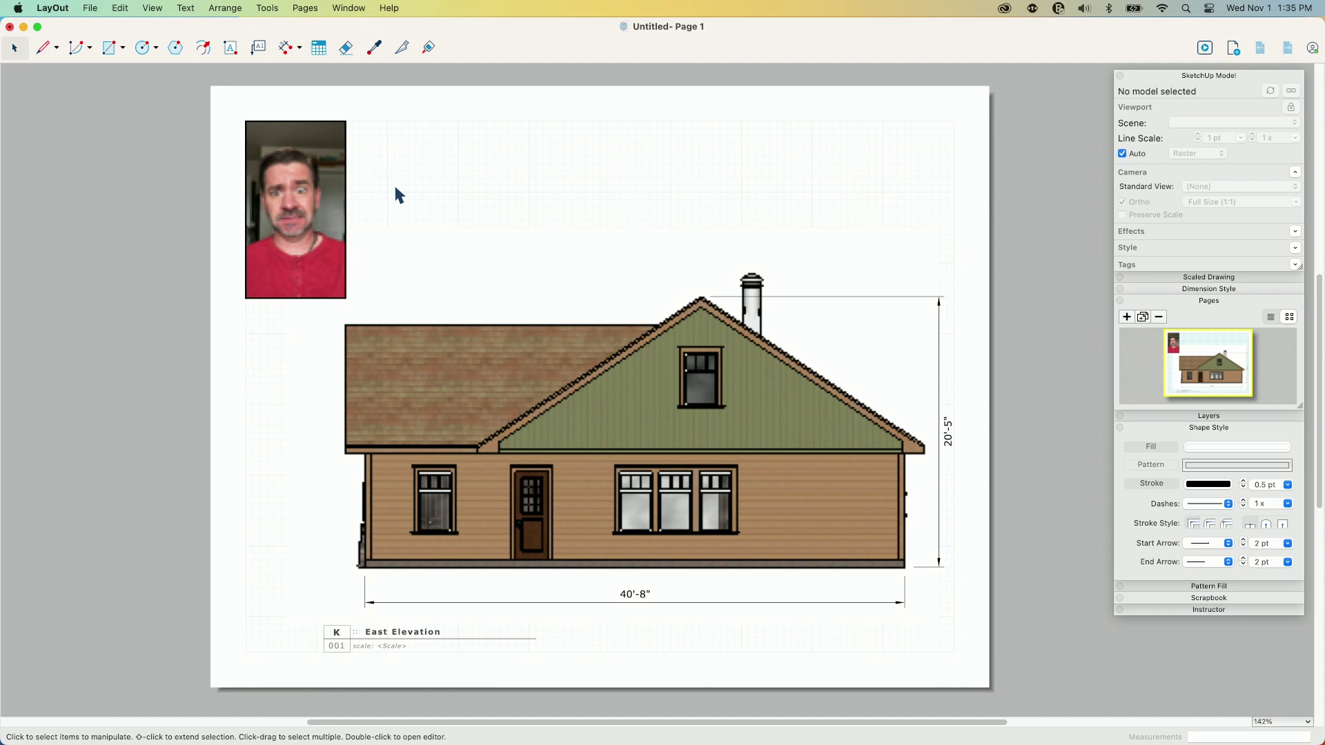
Step: Open the document's rendering settings clear of the drawing and review the Edit Resolution choices for viewports
click(77, 6)
mouse_move(86, 8)
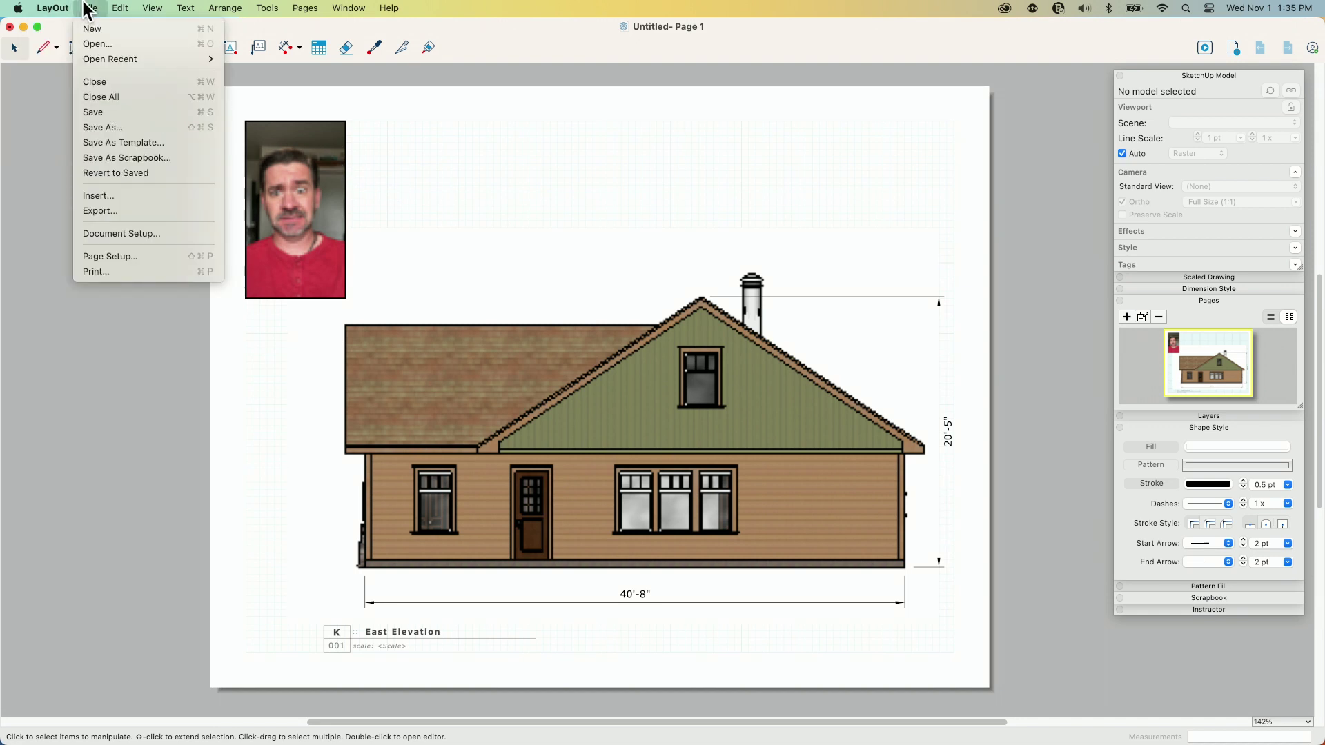
click(110, 232)
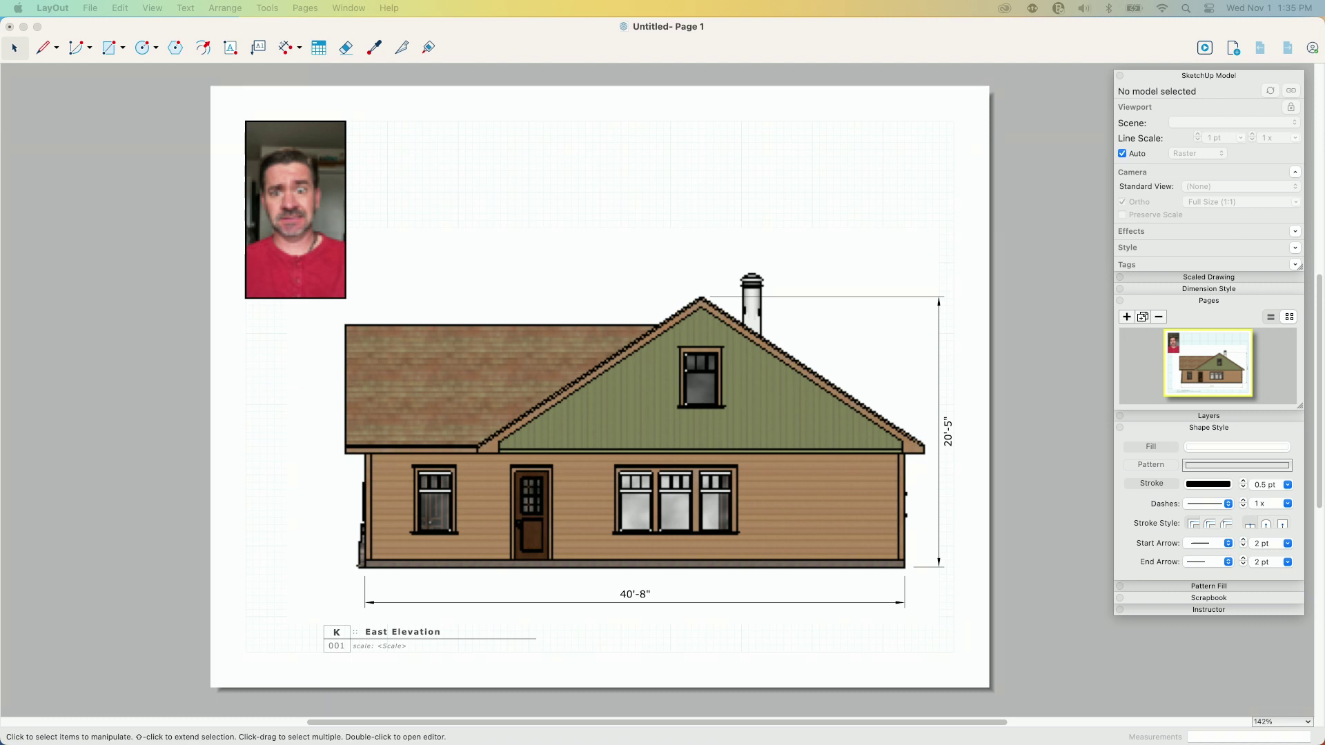
drag(648, 358, 366, 269)
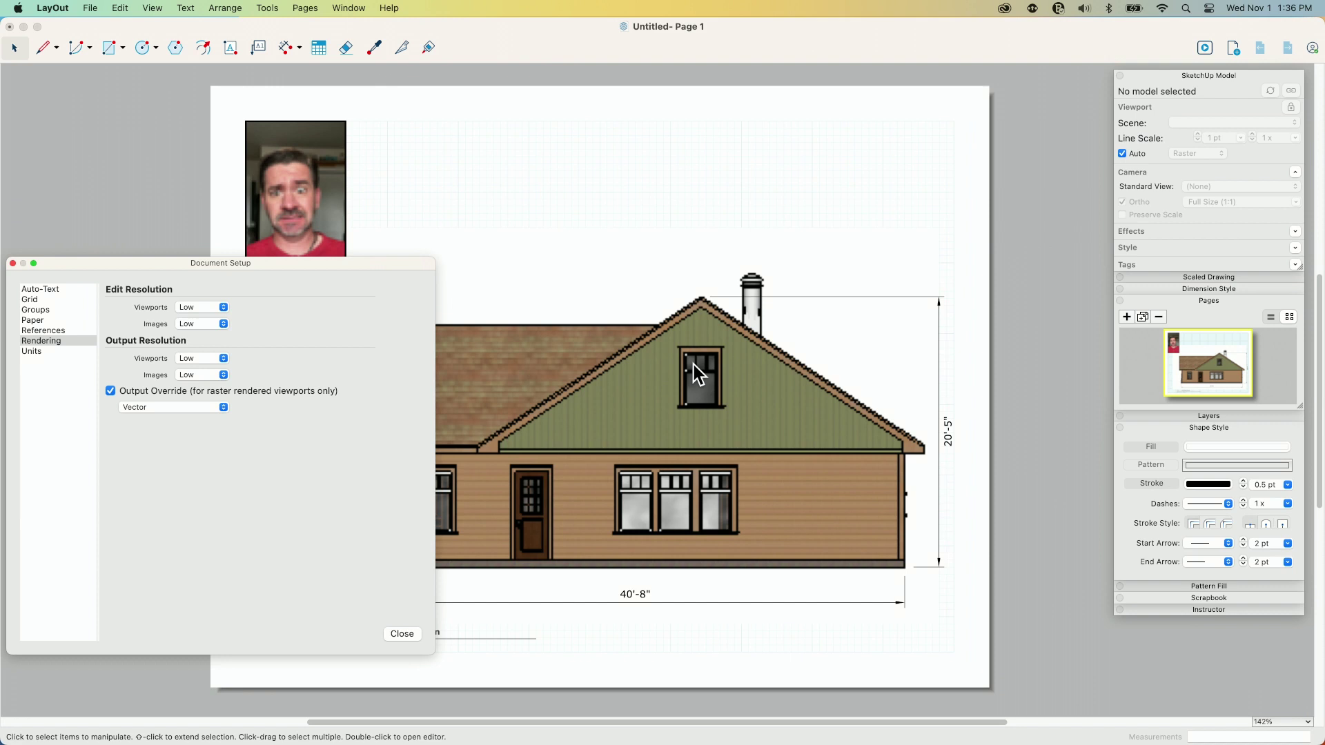
drag(354, 263, 254, 324)
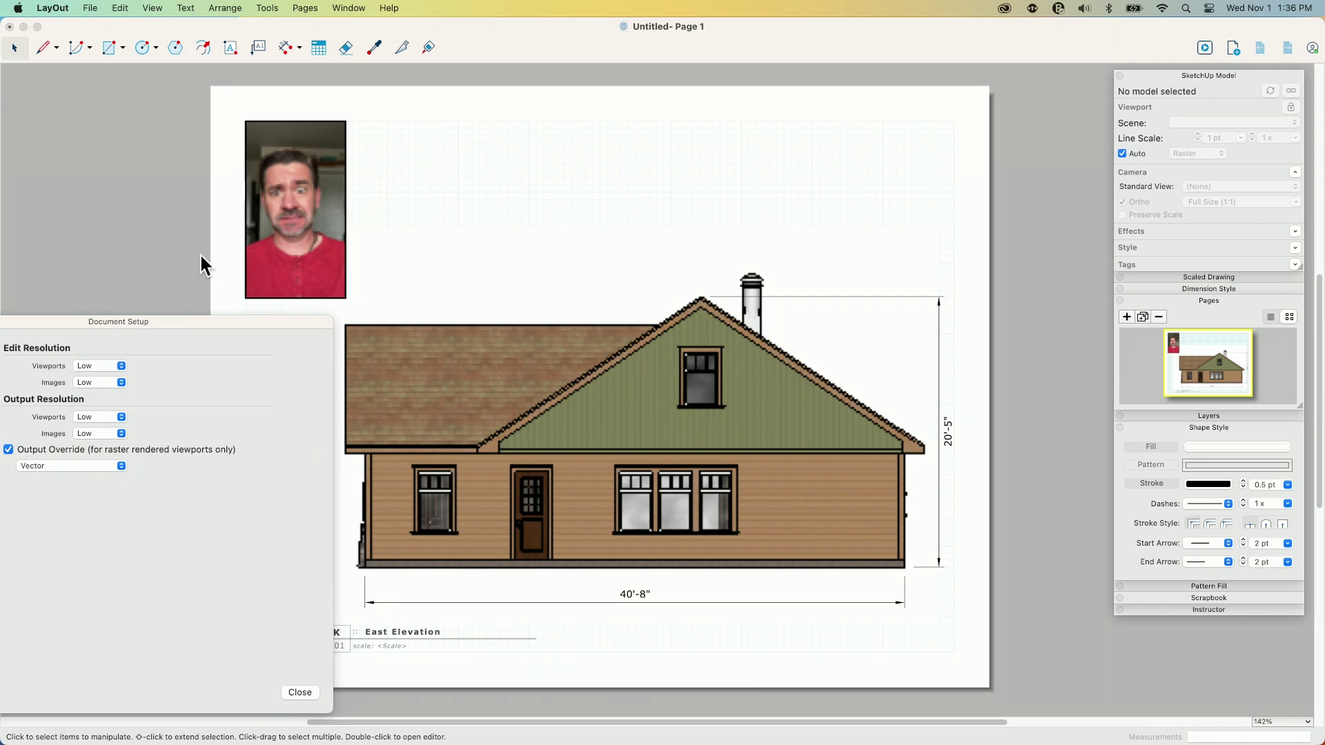
click(101, 365)
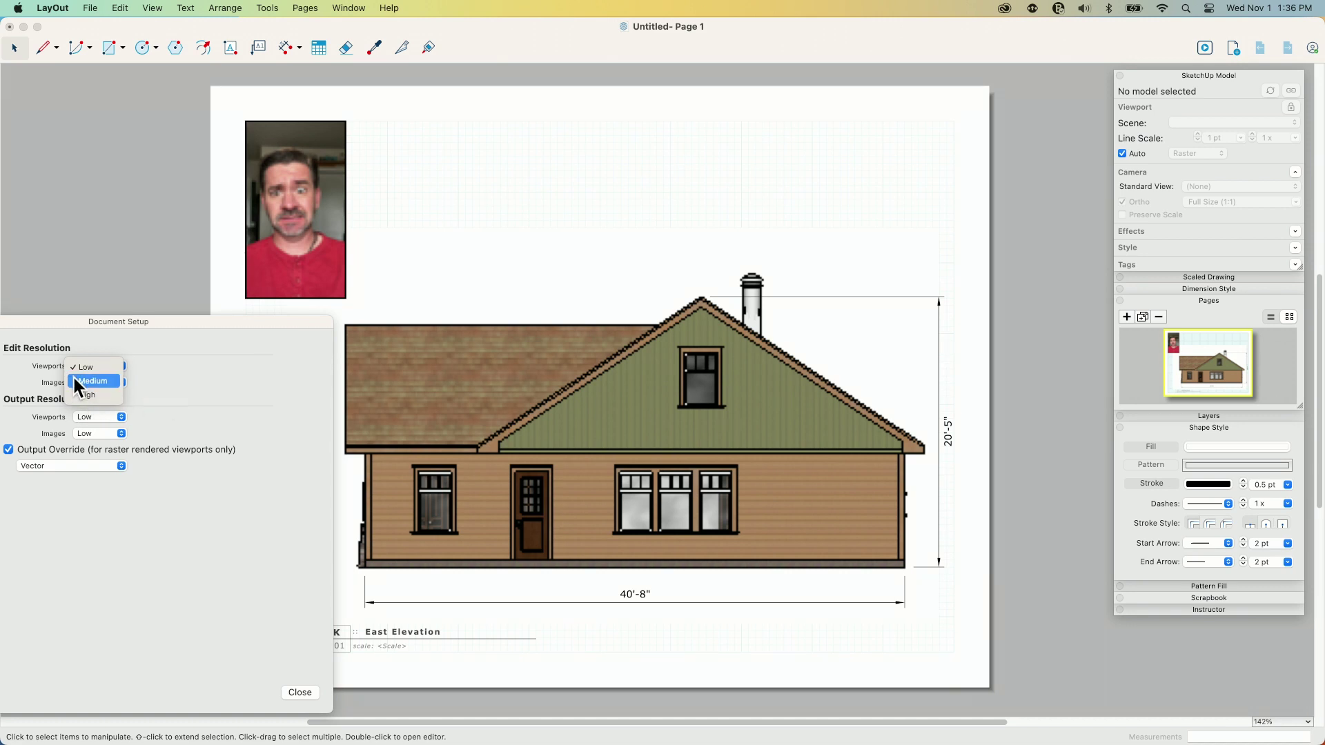
click(191, 373)
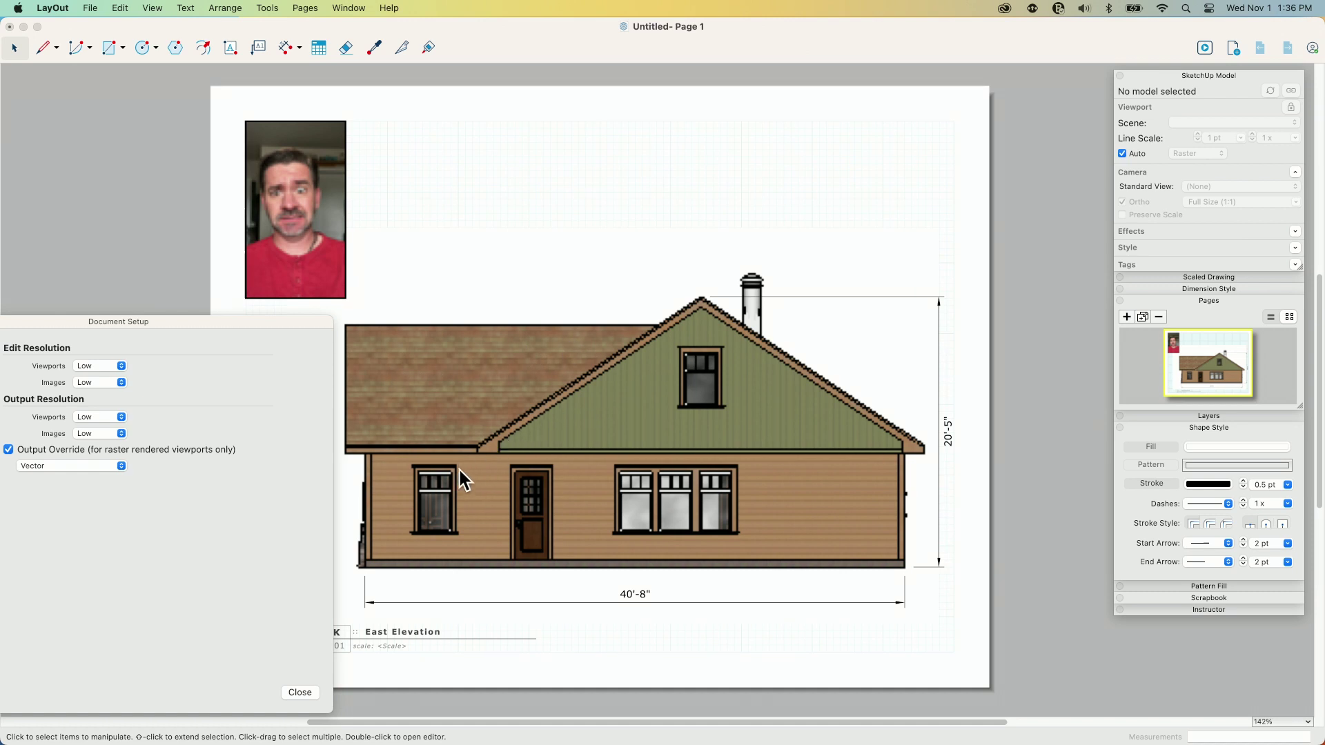
Step: Set the East Elevation viewport's rendering to Vector and inspect the roof edge linework up close
click(679, 362)
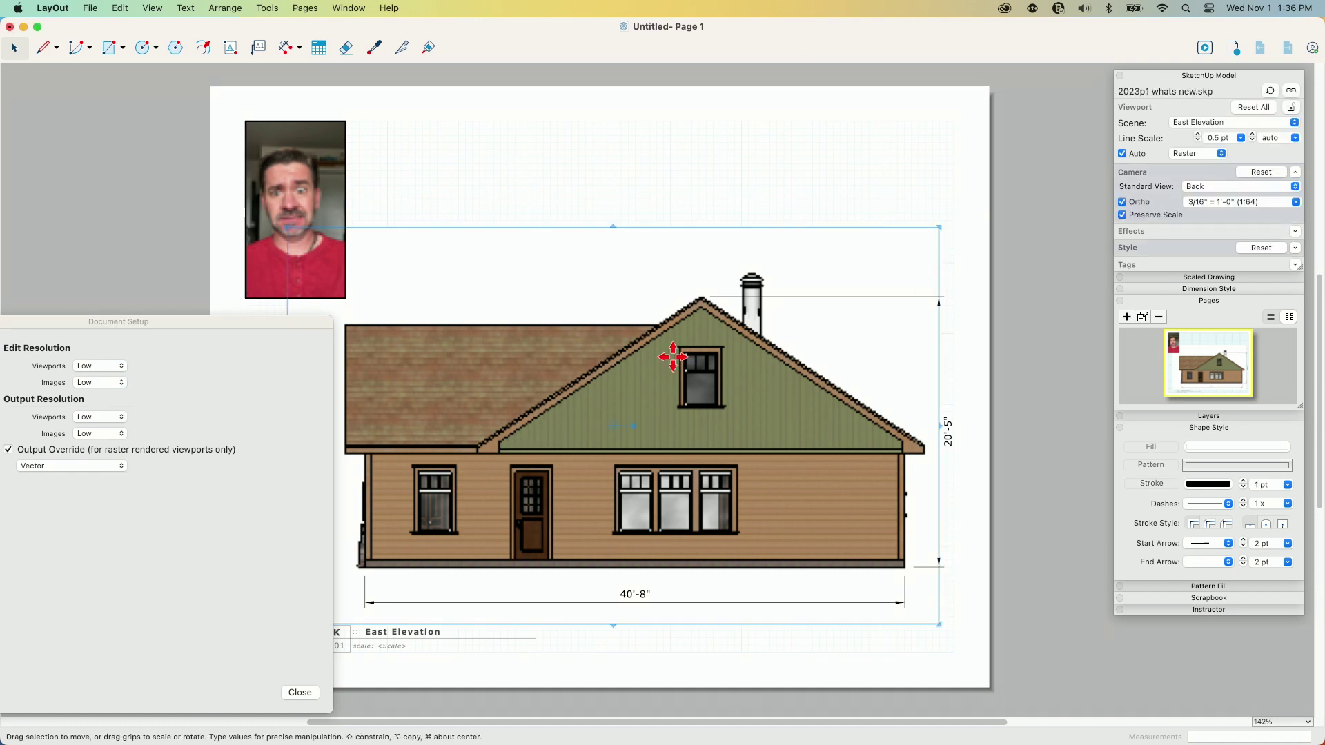
click(1183, 155)
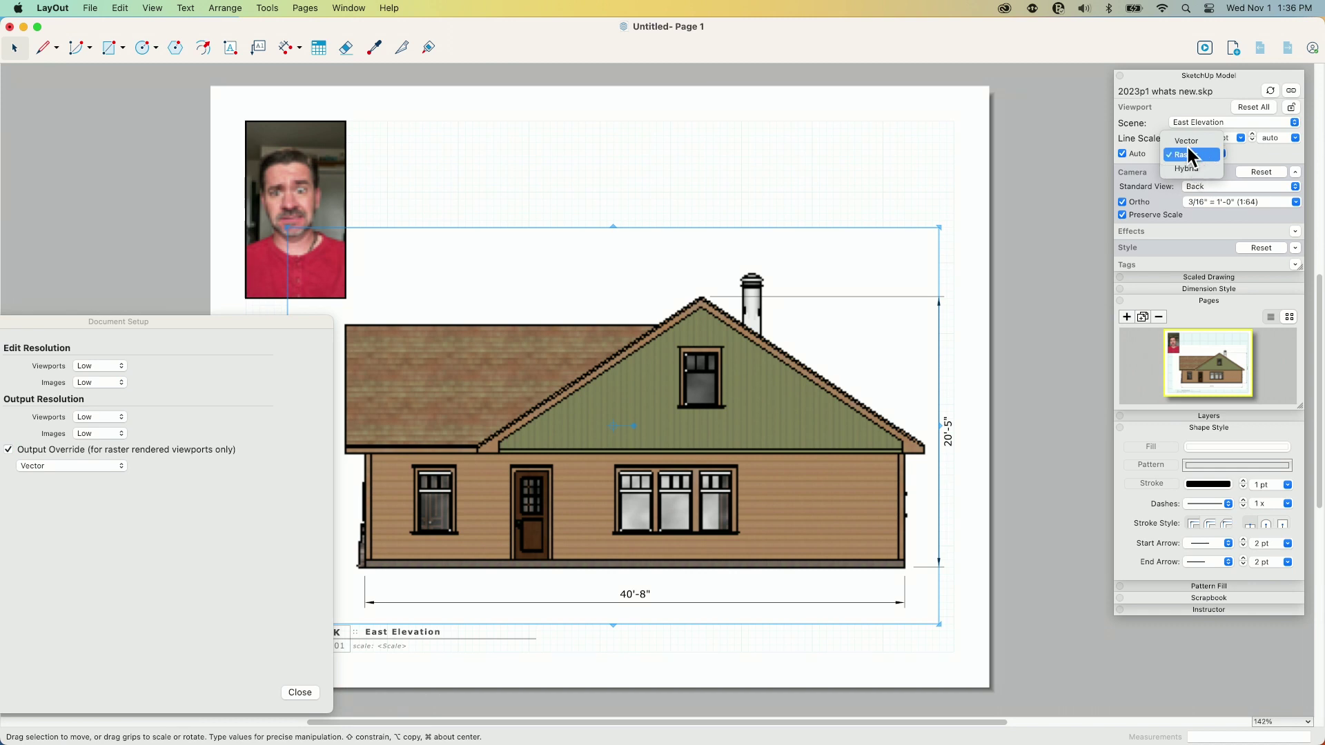
click(1186, 141)
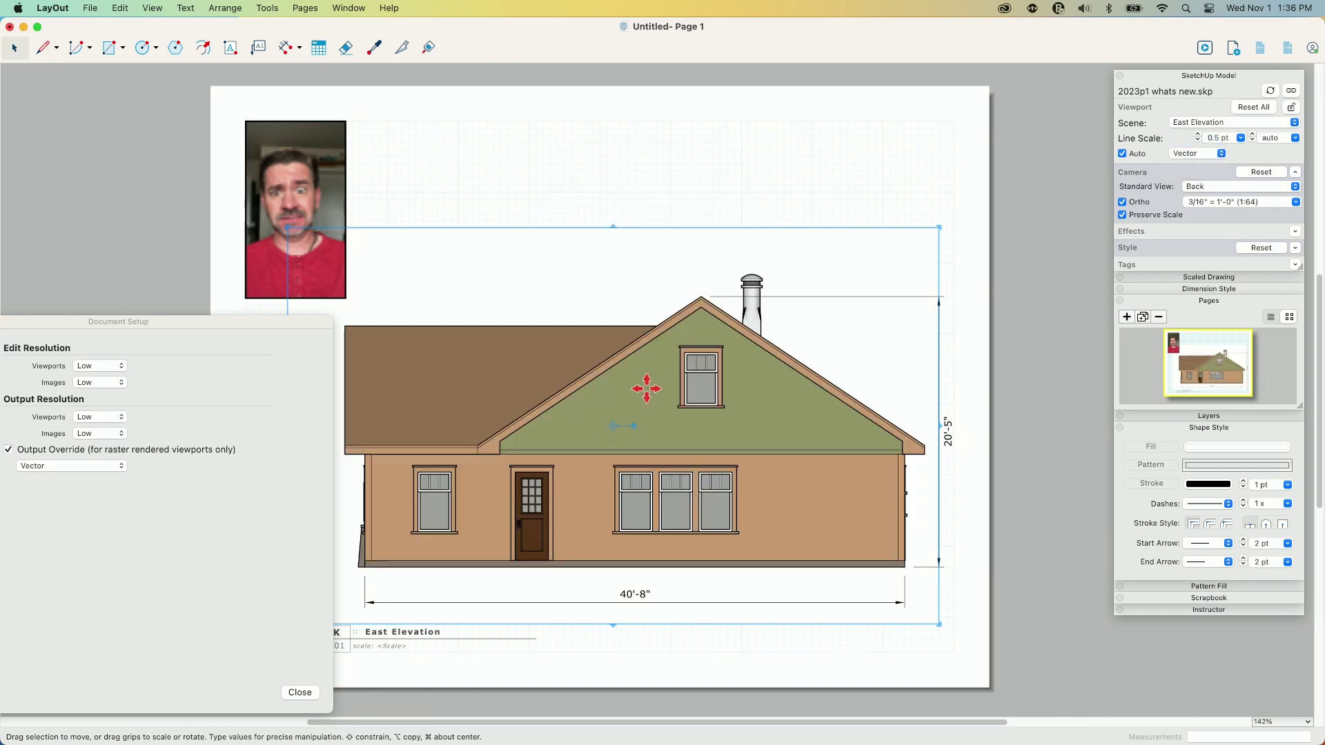
scroll(494, 452, up, 5)
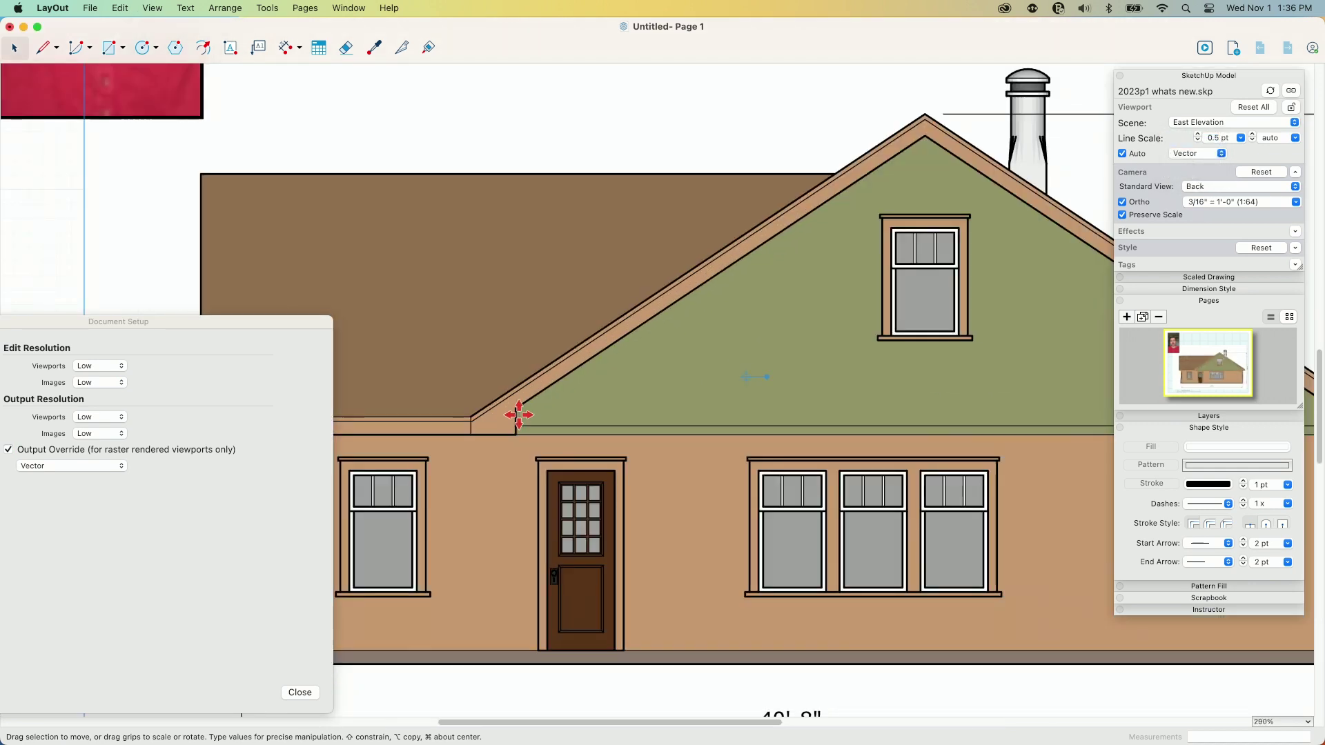
scroll(518, 415, up, 10)
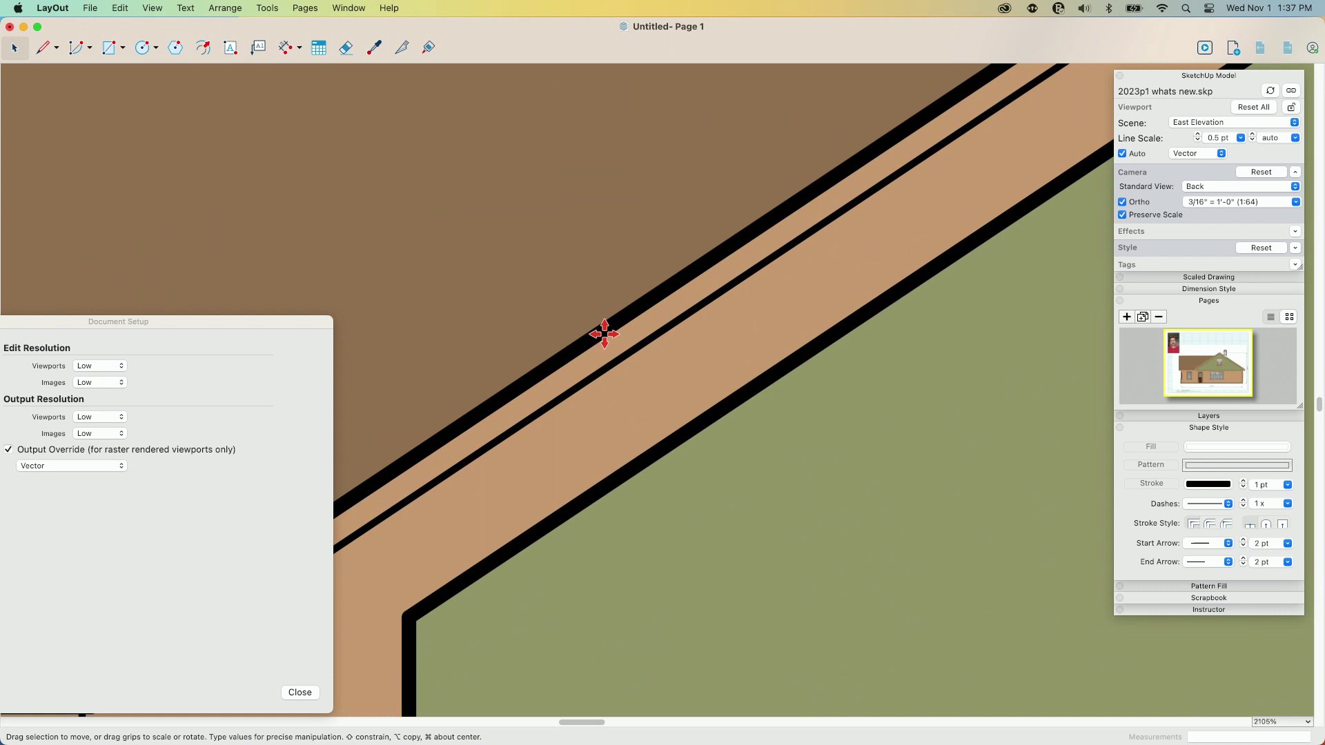
scroll(603, 334, down, 10)
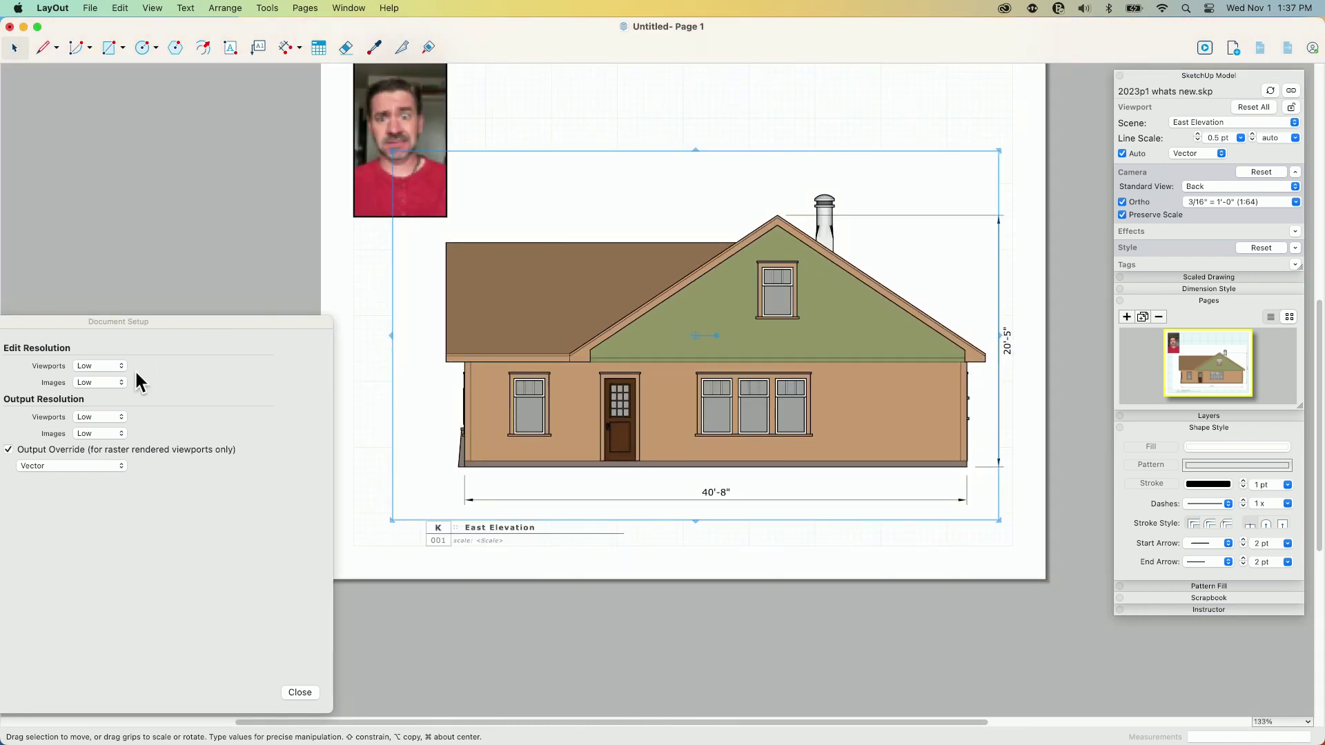
Step: Switch the East Elevation viewport's rendering back to Raster
click(1186, 154)
click(1200, 167)
scroll(585, 132, up, 2)
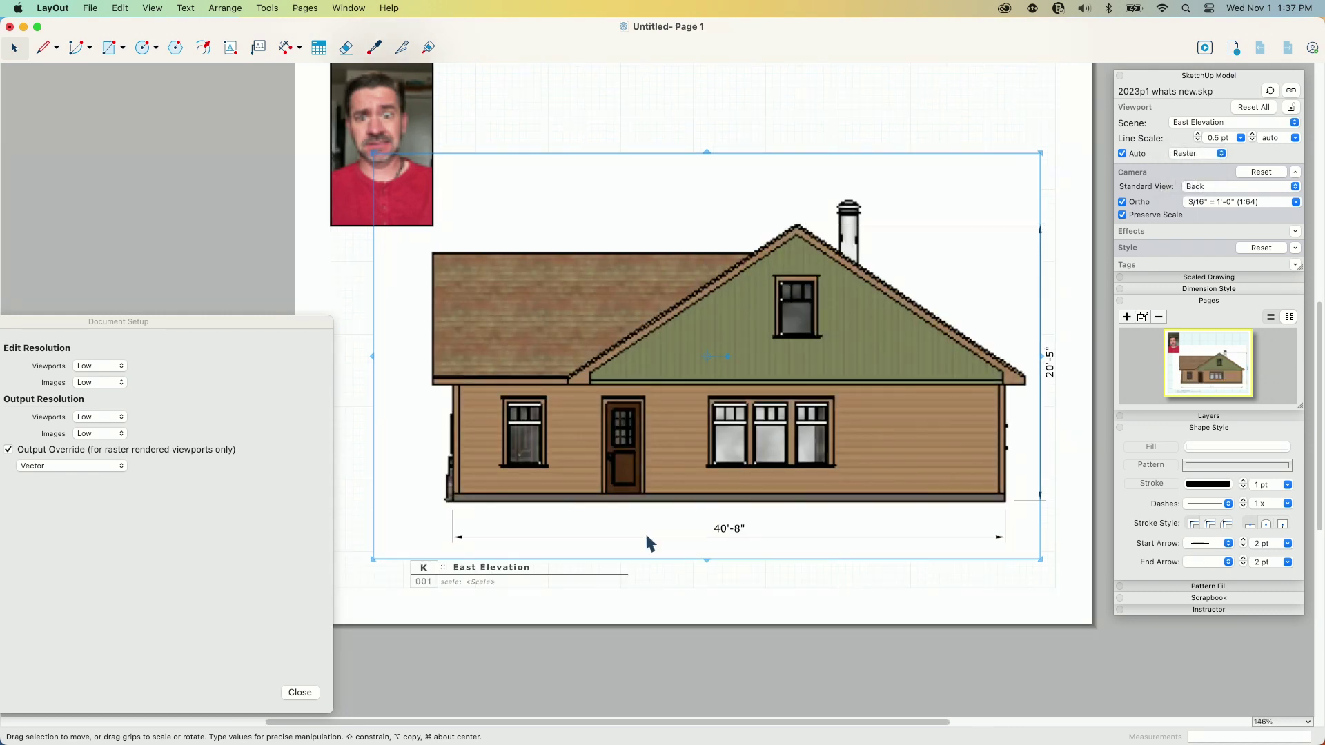
scroll(656, 692, down, 1)
scroll(689, 355, up, 1)
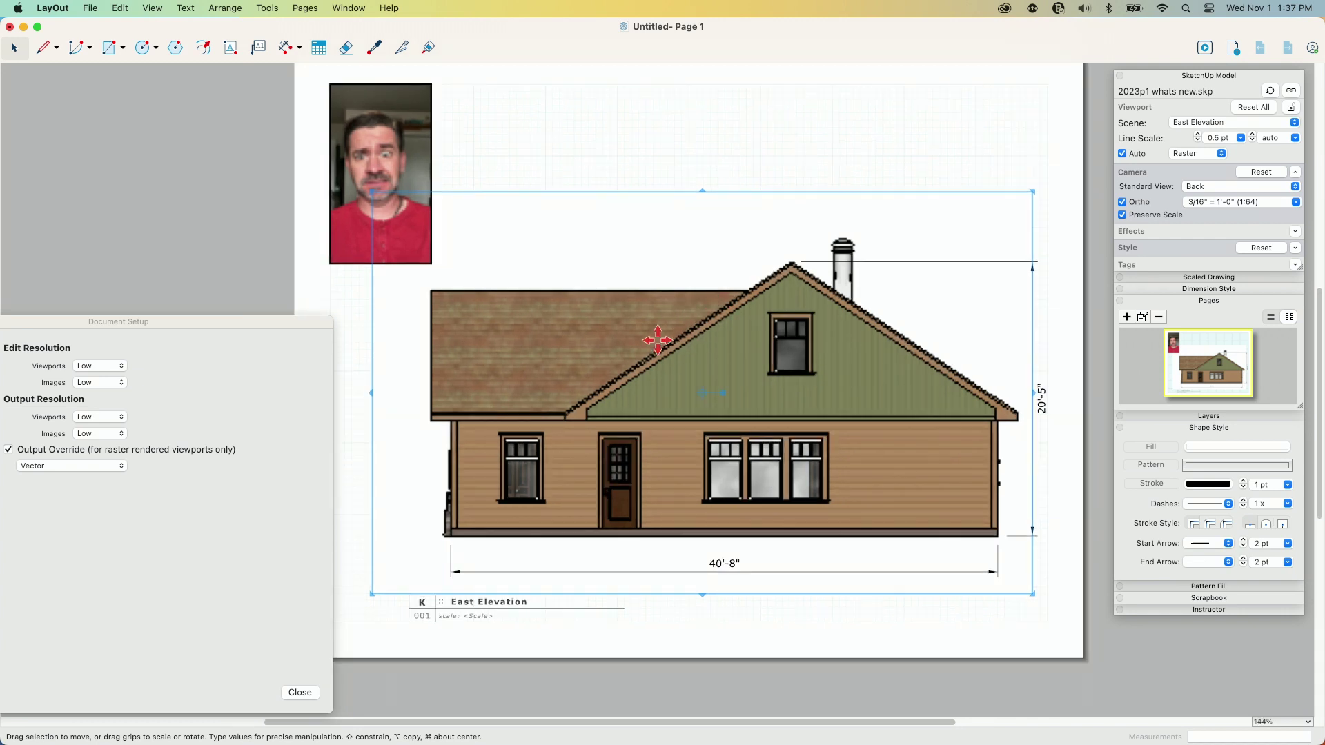
Step: Check the raster elevation up close and set the document's Edit Resolution for viewports to High
scroll(645, 362, up, 3)
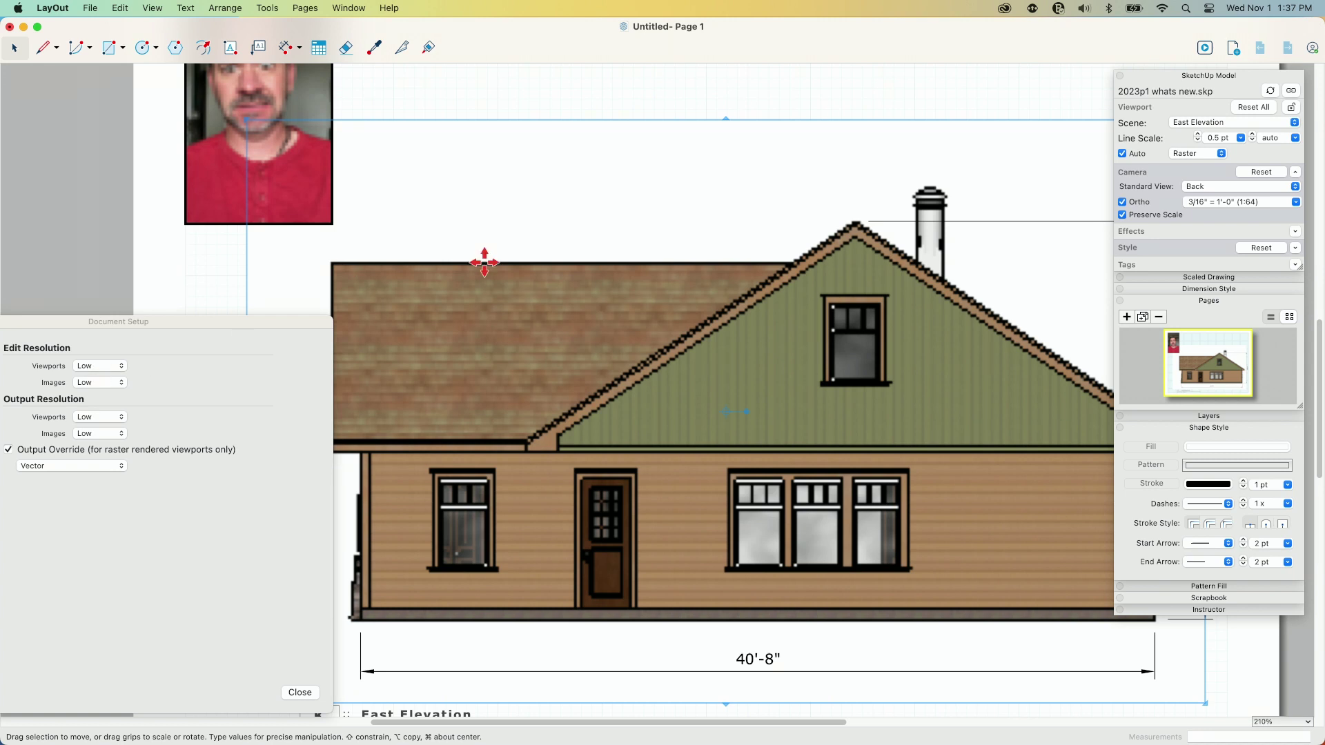
scroll(630, 300, down, 2)
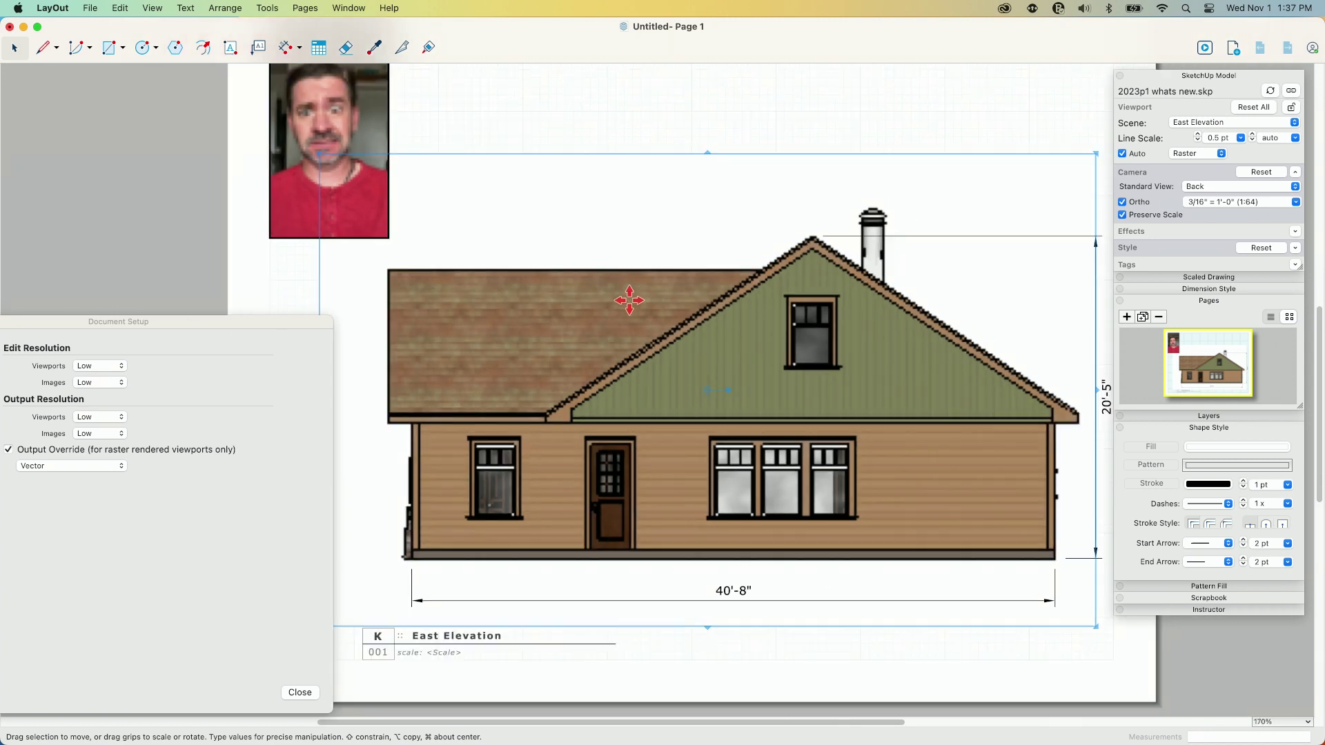
scroll(712, 411, down, 2)
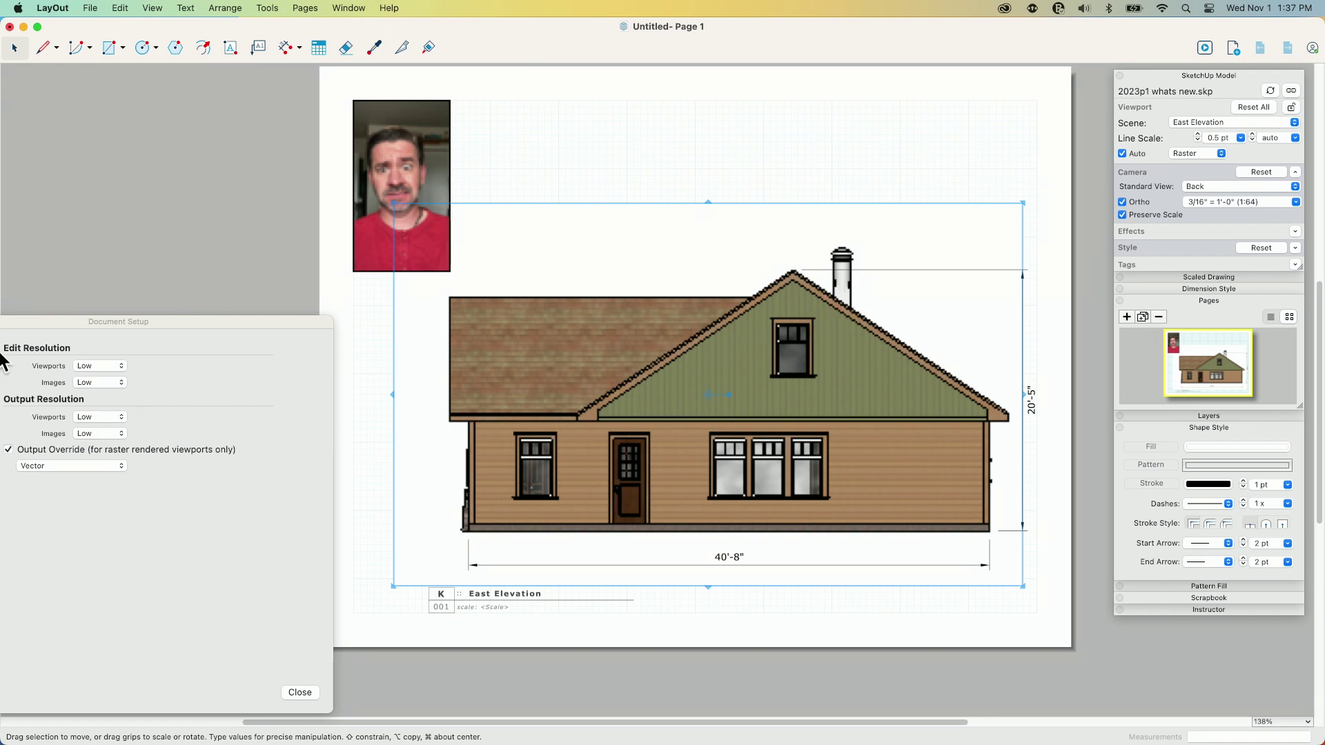
scroll(607, 410, up, 2)
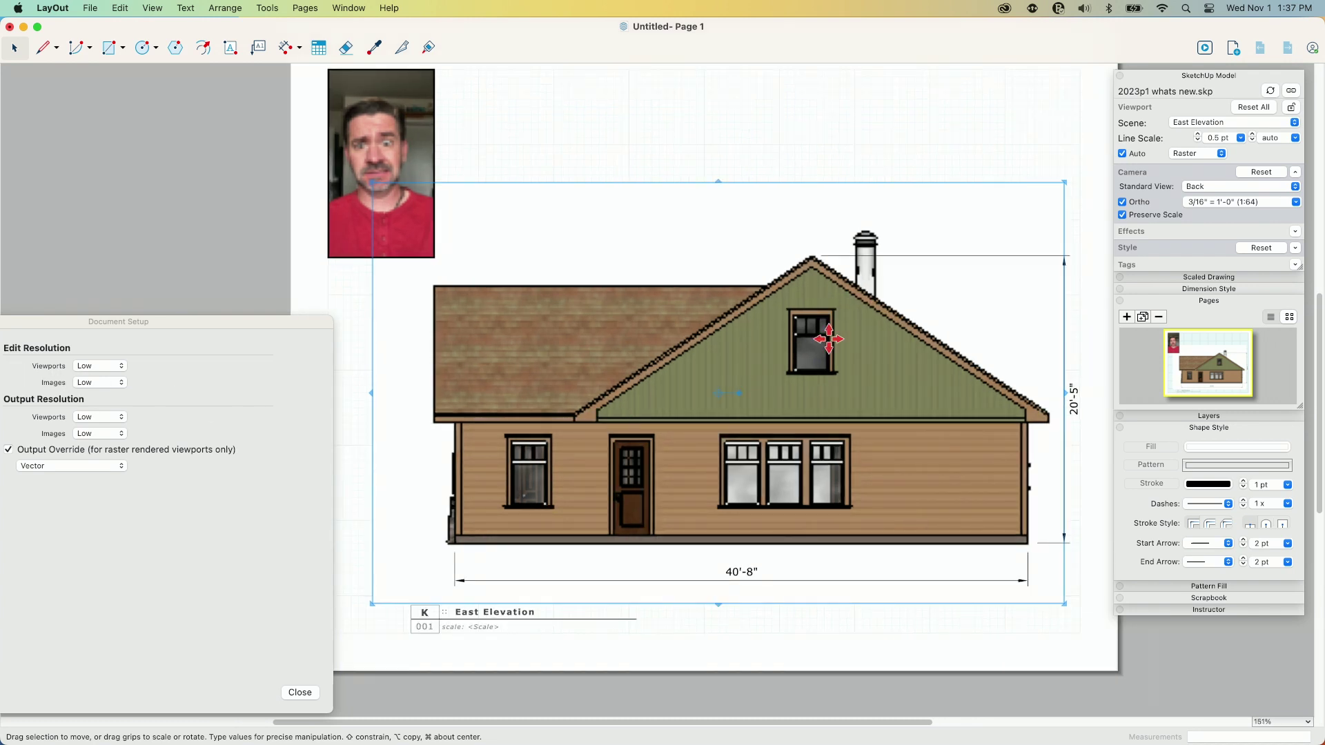
click(97, 367)
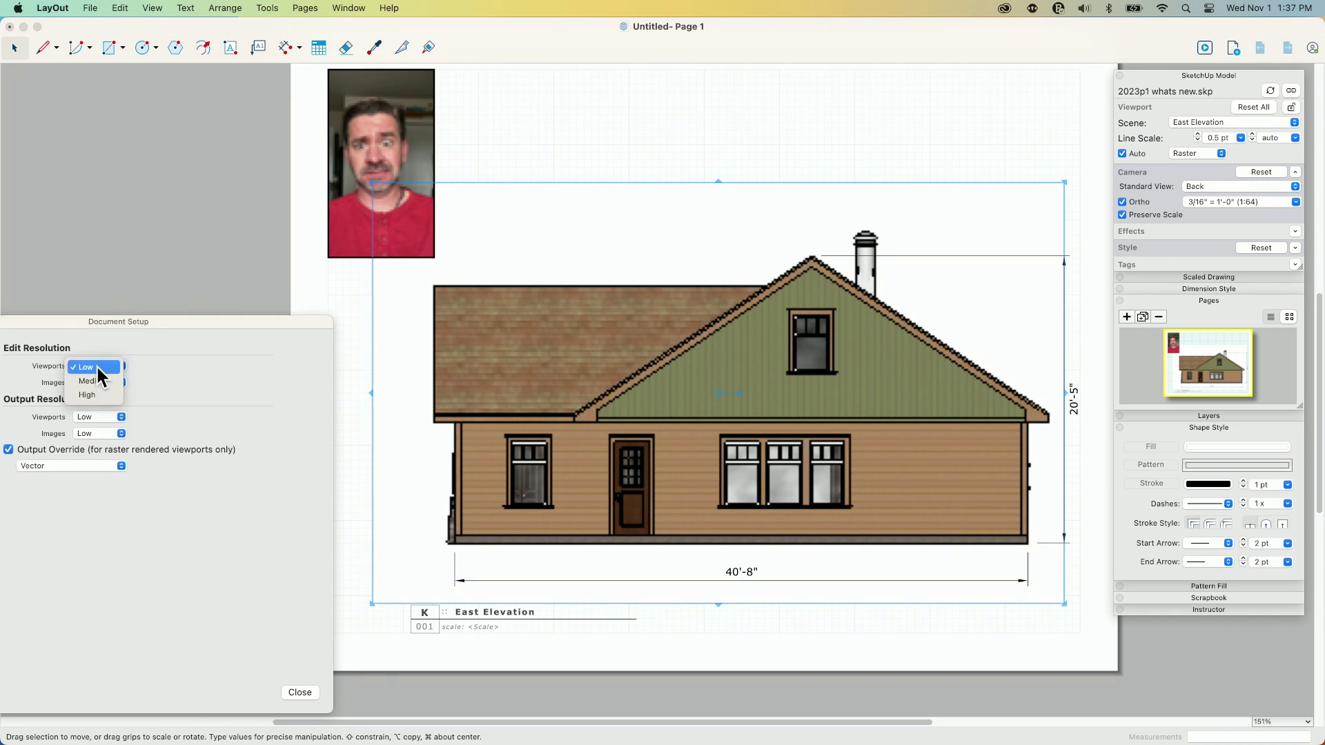
click(97, 396)
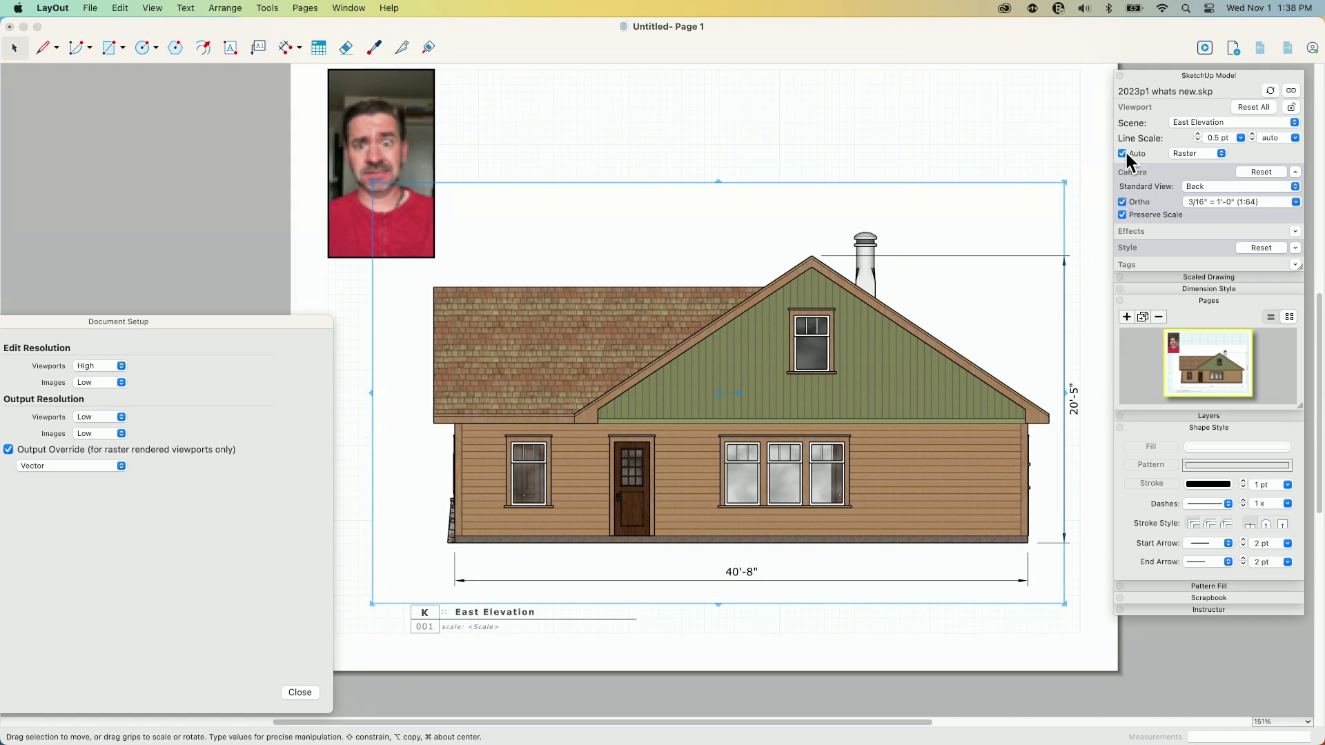
Step: Inspect the raster roof edge linework up close and the whole East Elevation at High edit resolution
scroll(673, 350, up, 10)
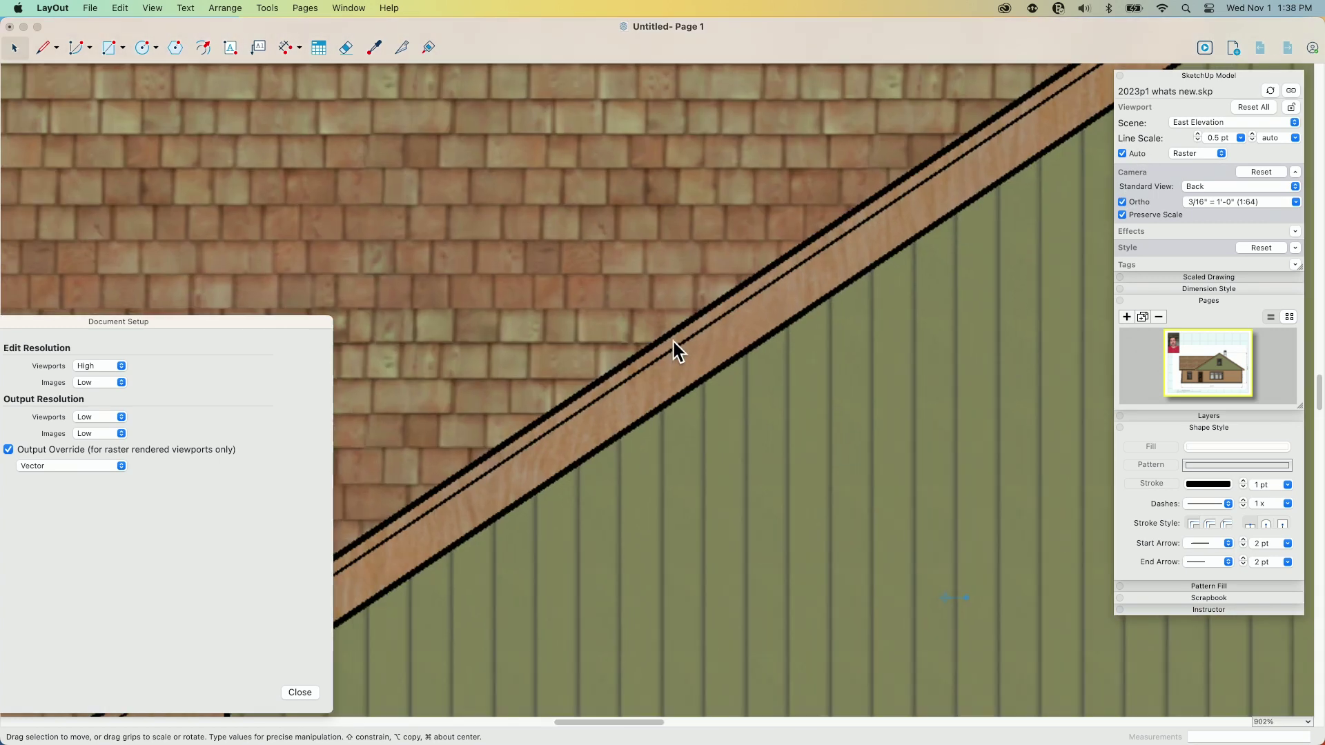
scroll(674, 343, up, 8)
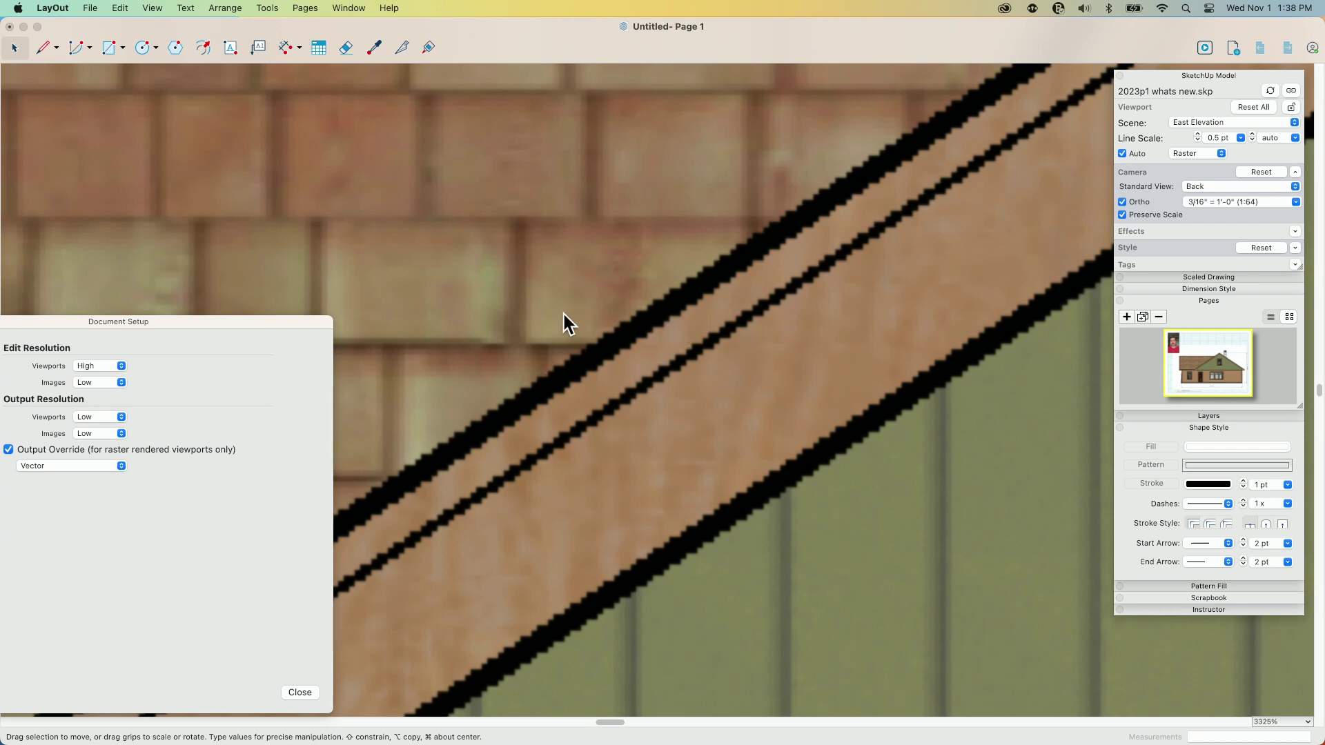
scroll(564, 314, down, 20)
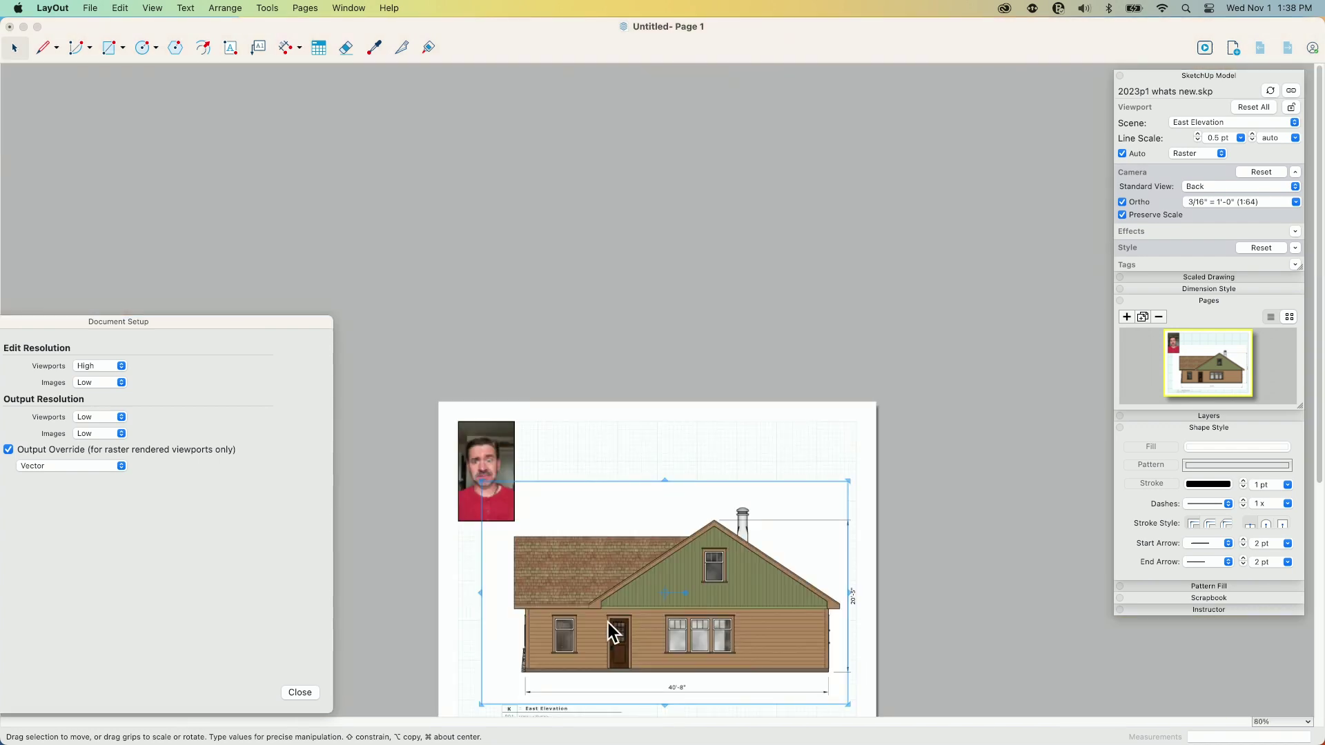
scroll(674, 683, up, 5)
middle_drag(675, 683, 686, 529)
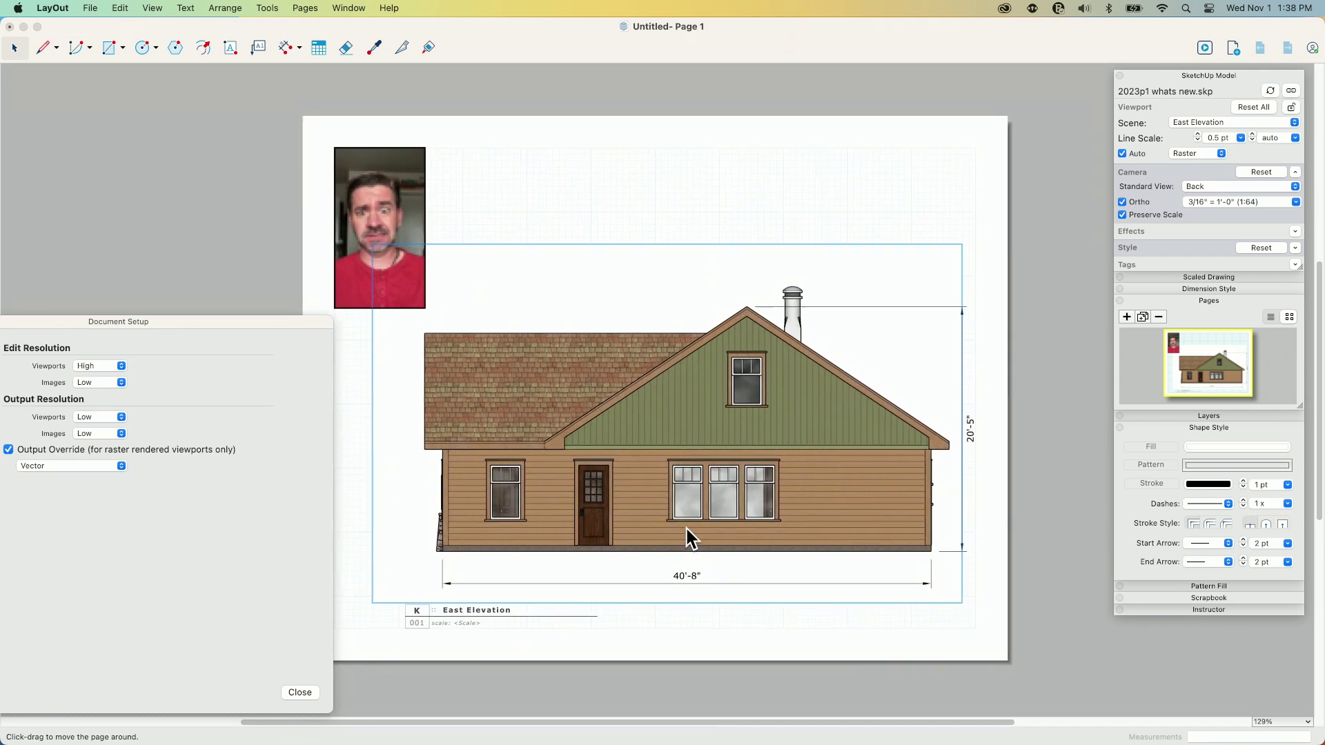
scroll(686, 528, up, 4)
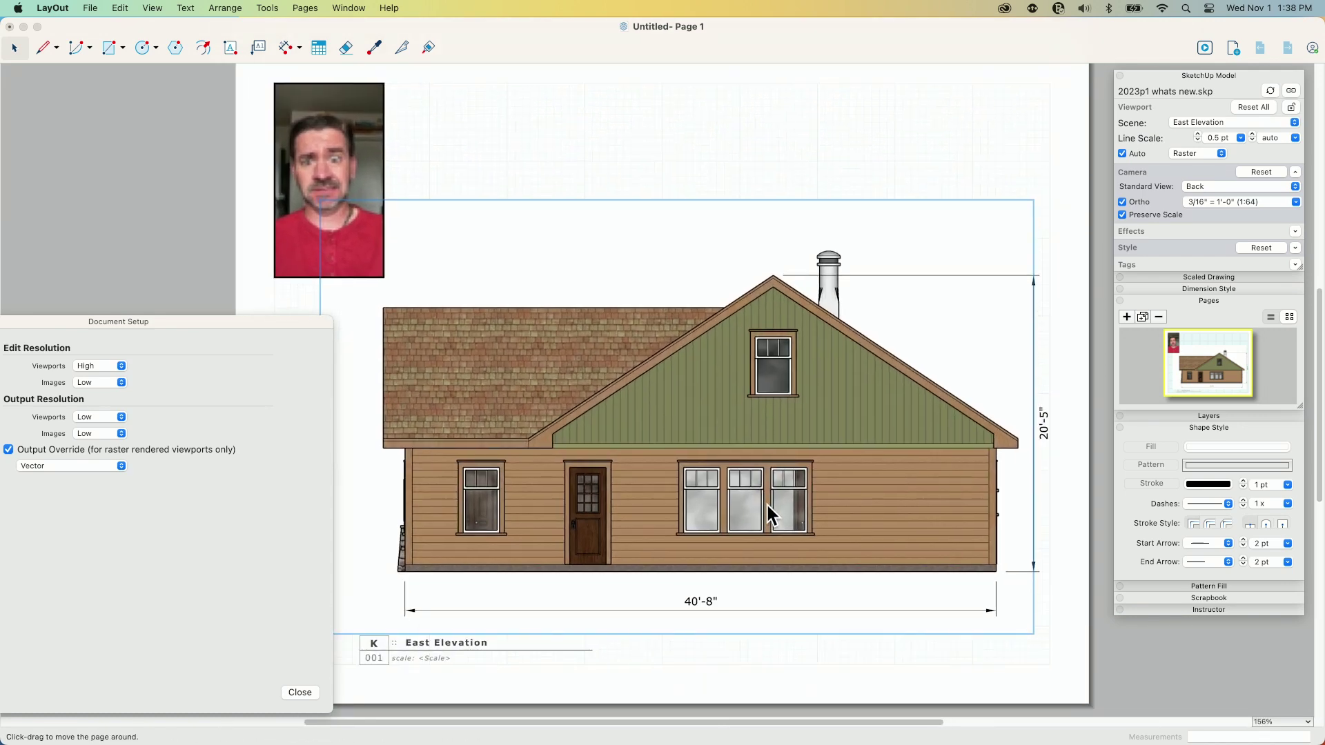
Step: Set the document's Edit Resolution for viewports to Low with the East Elevation viewport selected
click(768, 506)
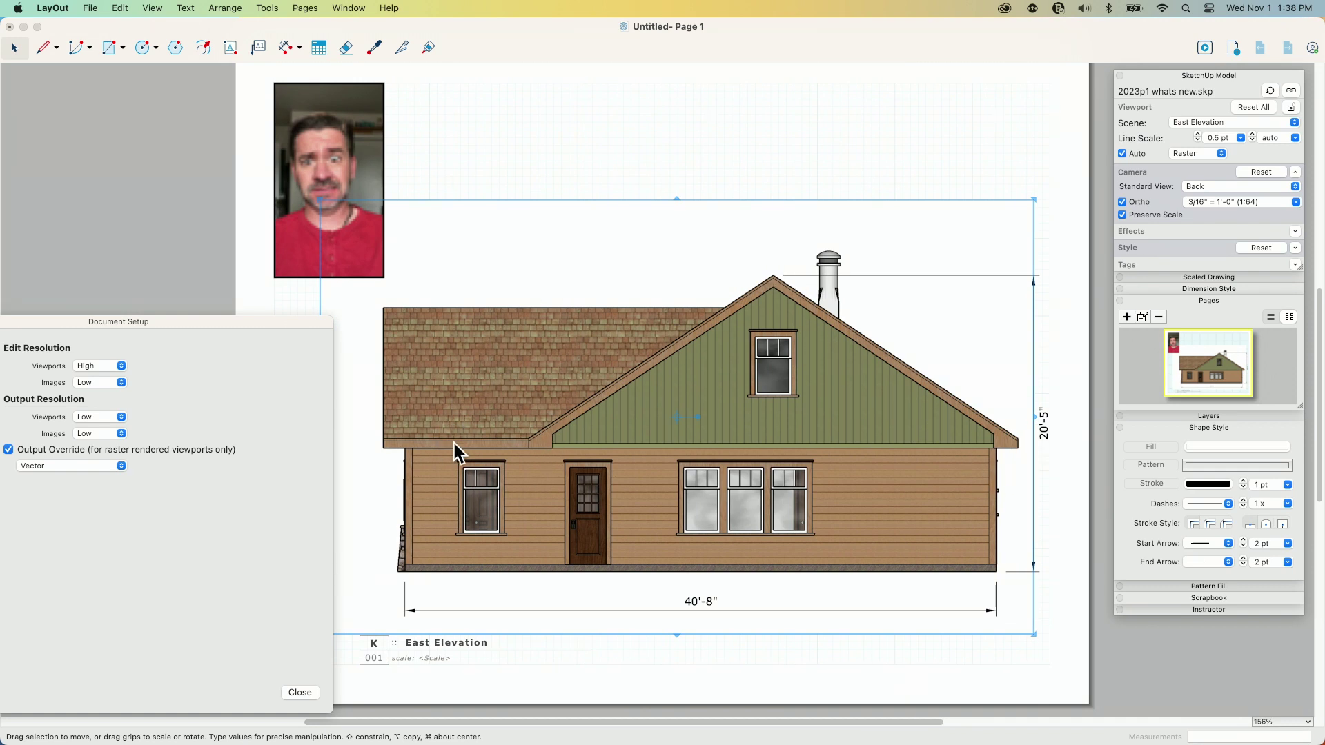
click(121, 366)
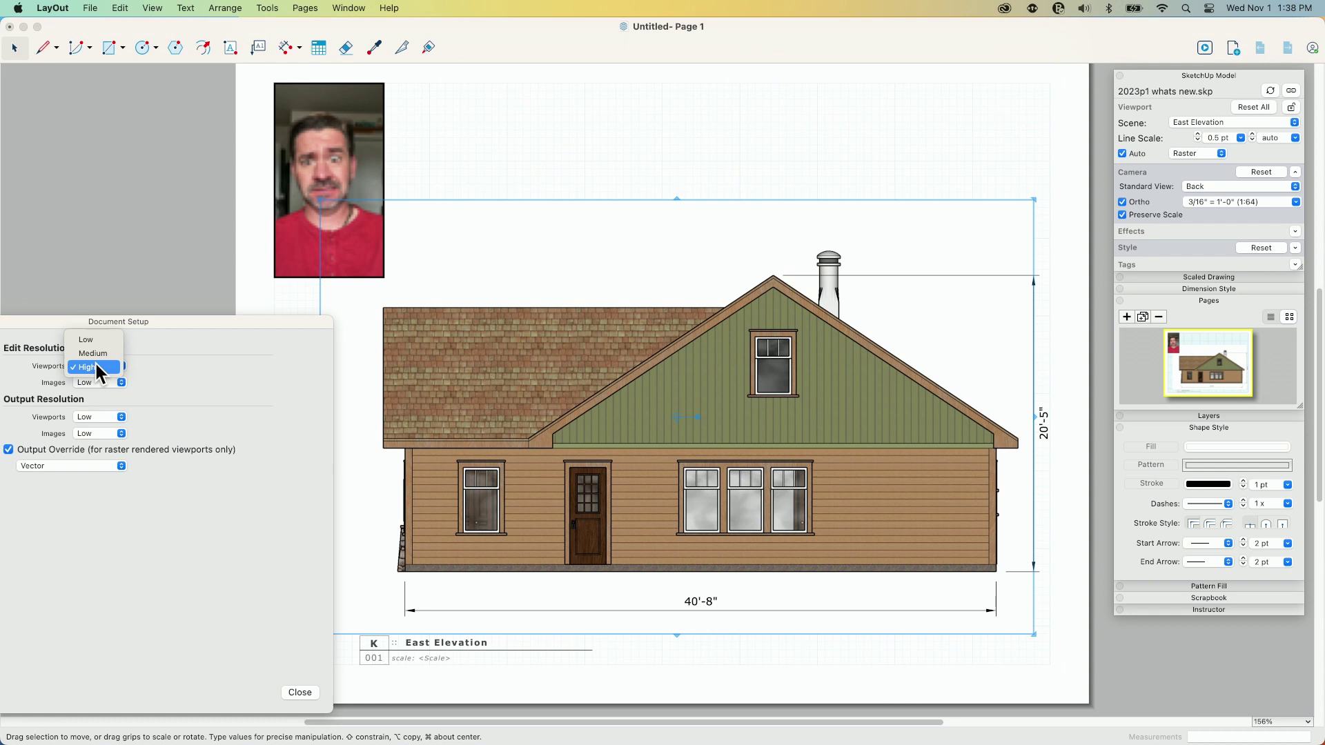
click(93, 350)
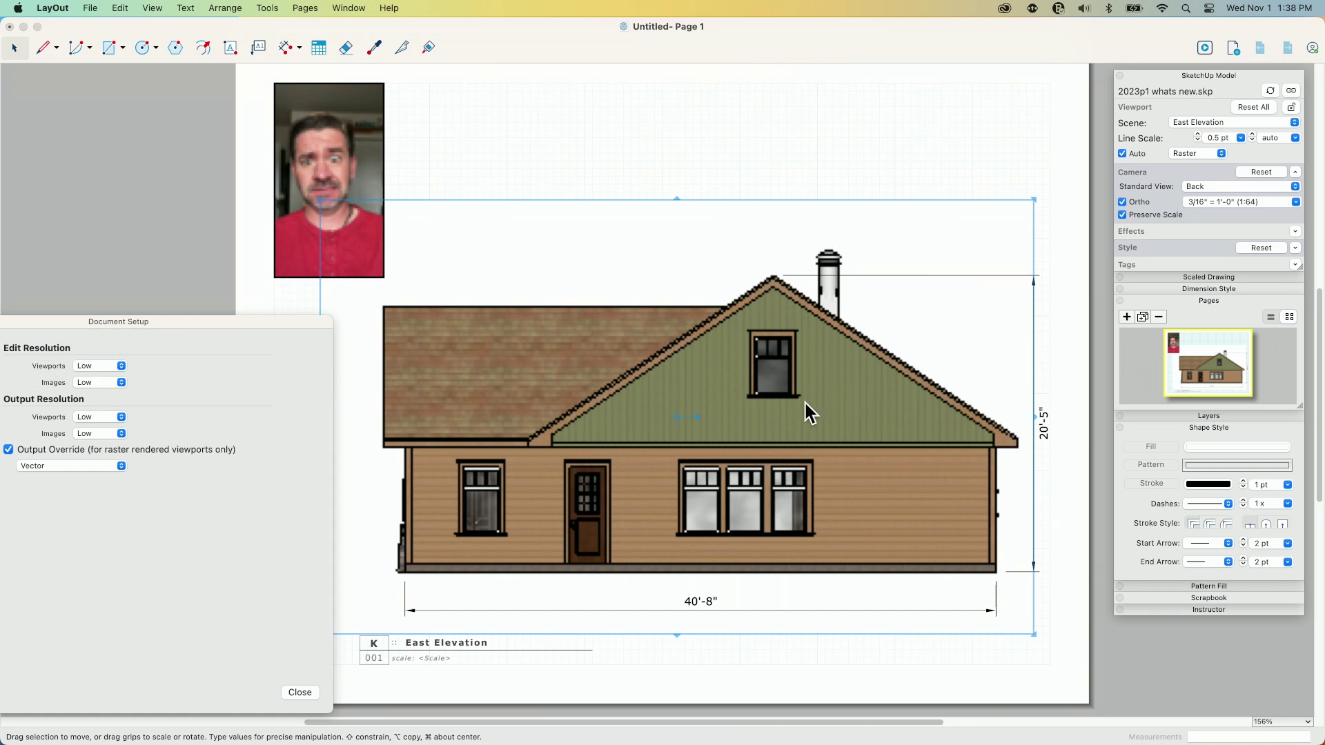
Step: Try High Edit Resolution for images to compare the photo's display, and return it to Low
click(89, 382)
click(109, 408)
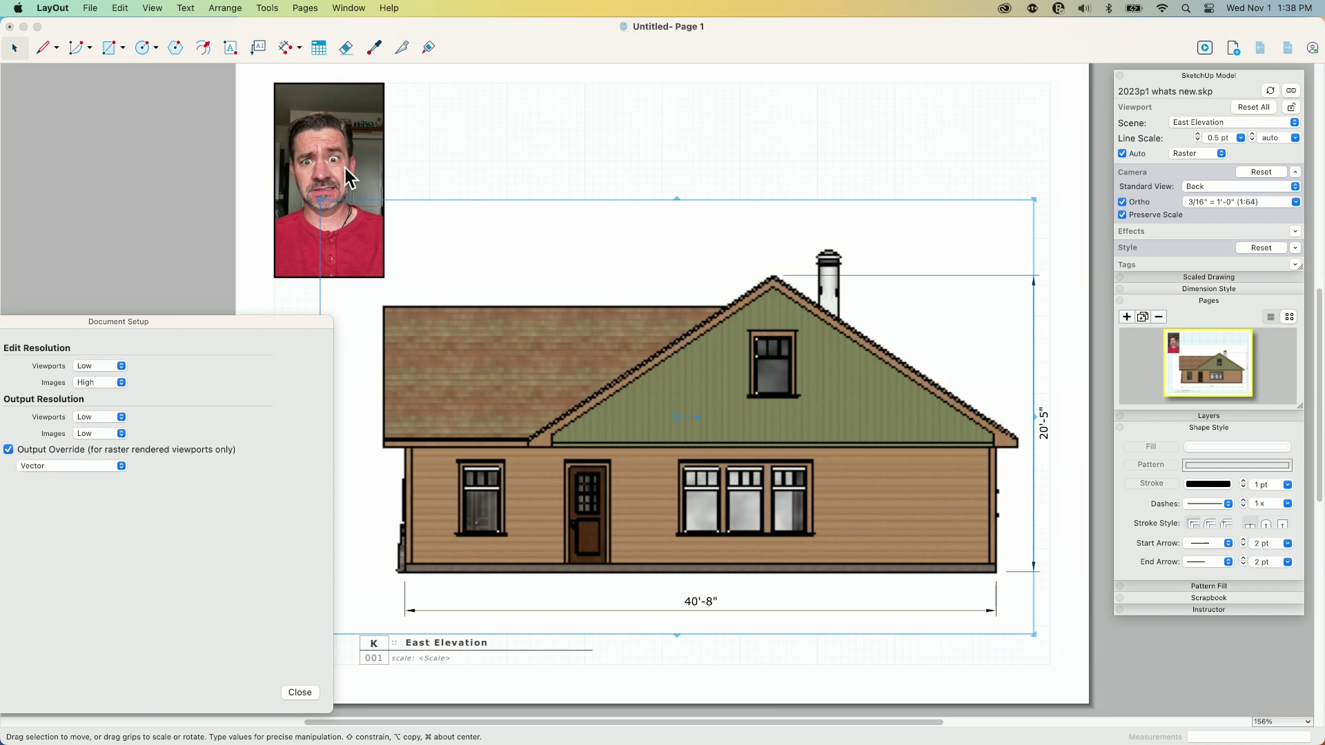
click(114, 383)
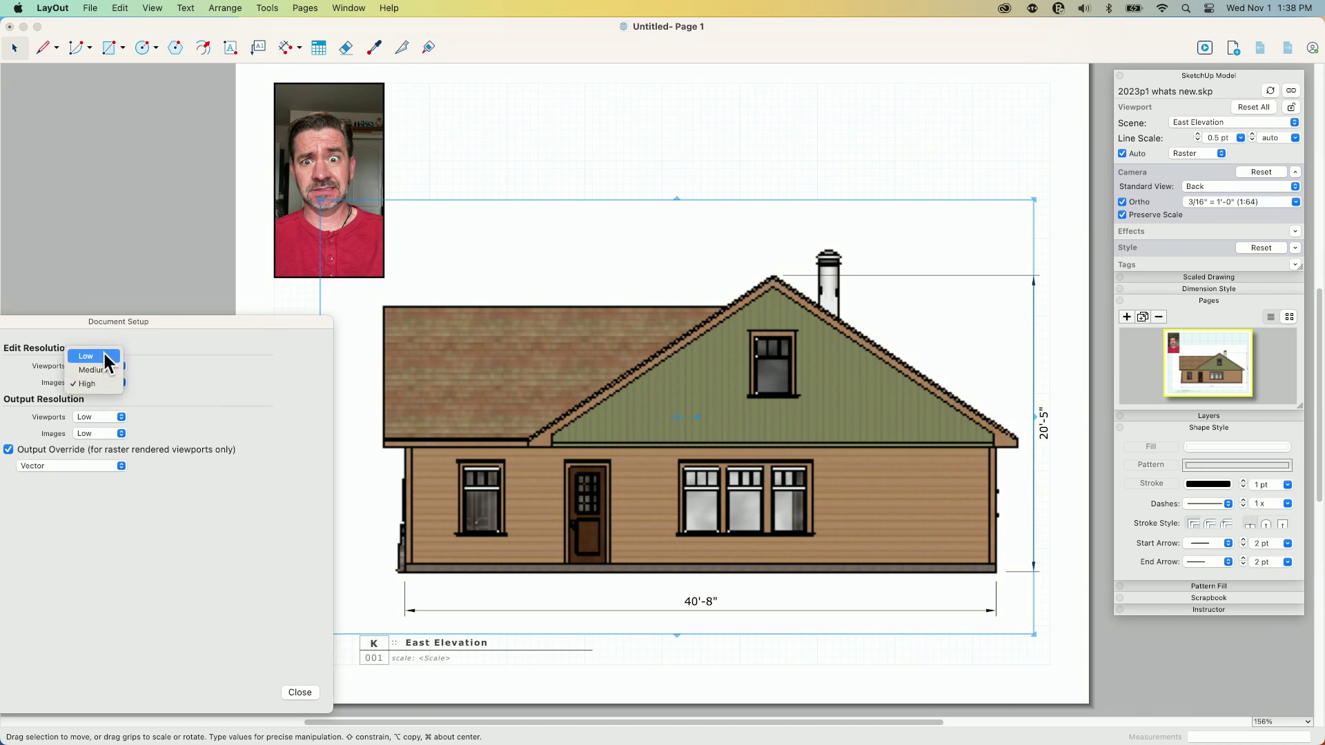
key(Return)
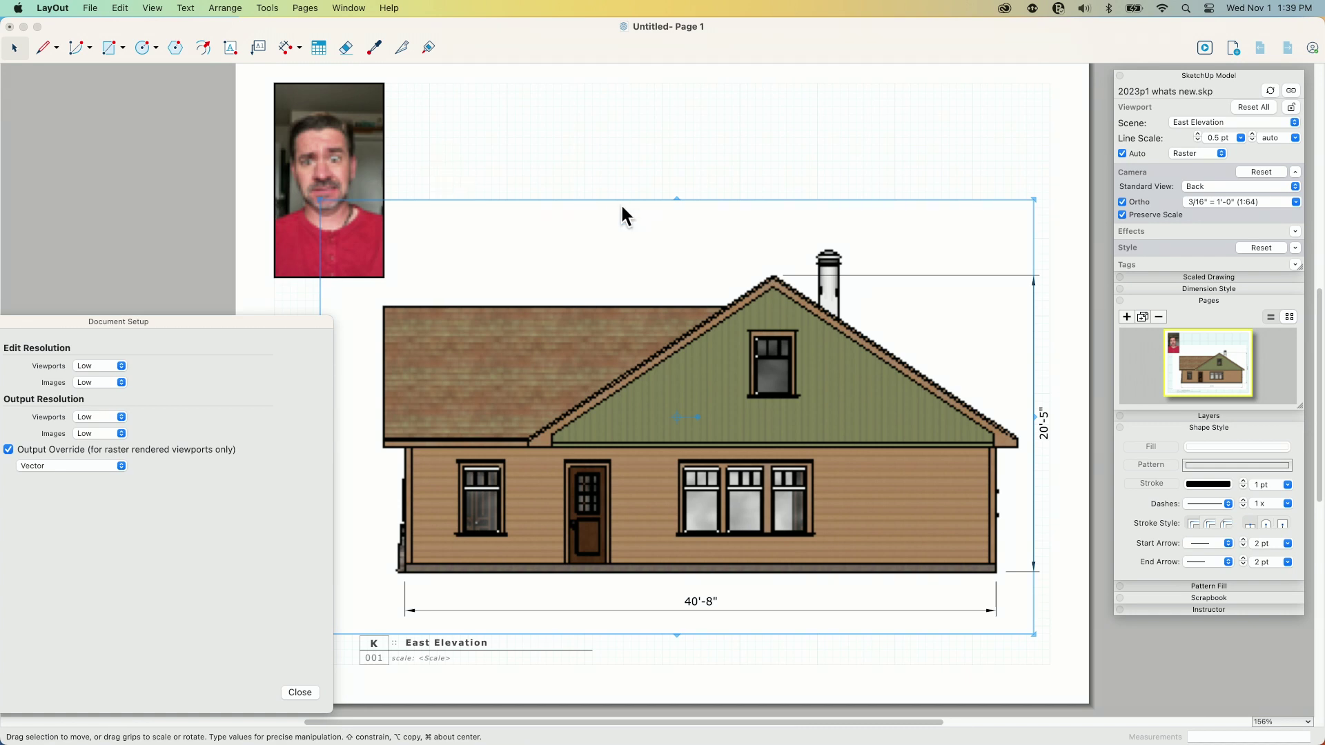
Step: Deselect the viewport and rearrange the document settings, main window and side panels to expose the PDF files on the desktop
click(610, 167)
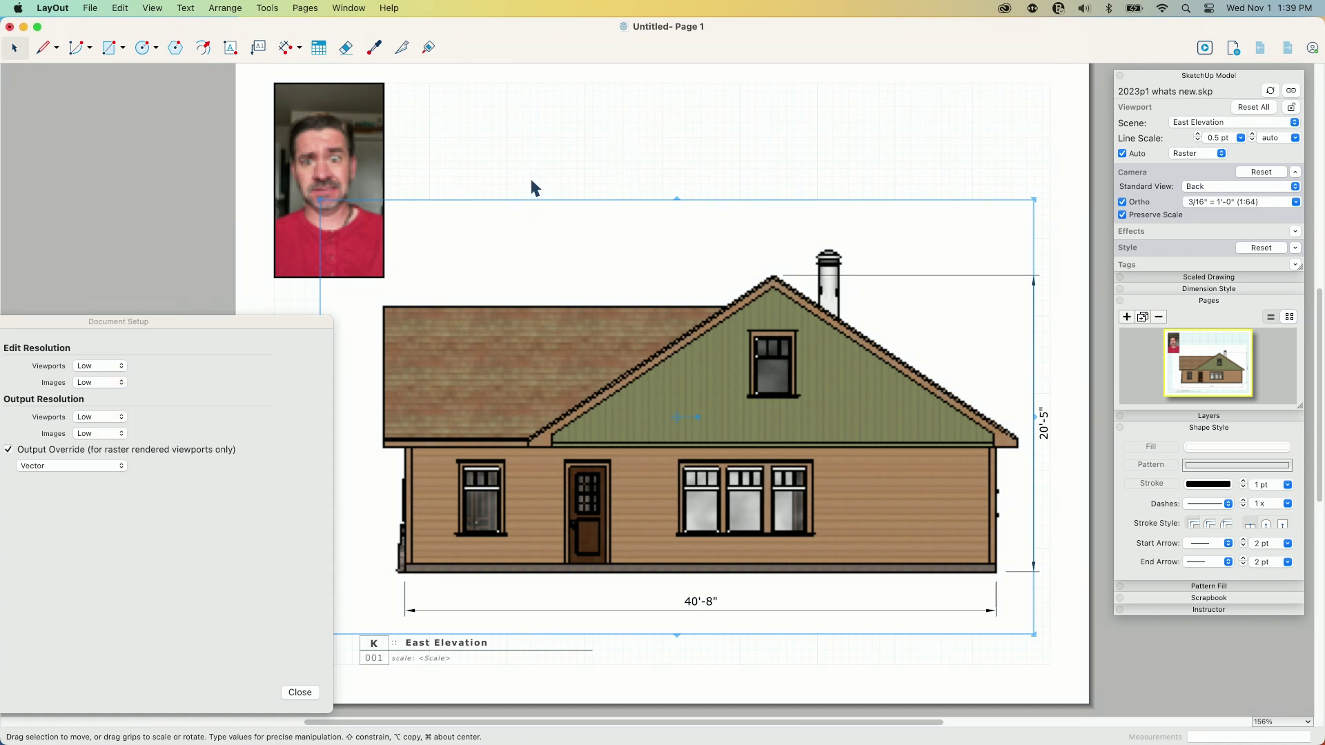
click(636, 136)
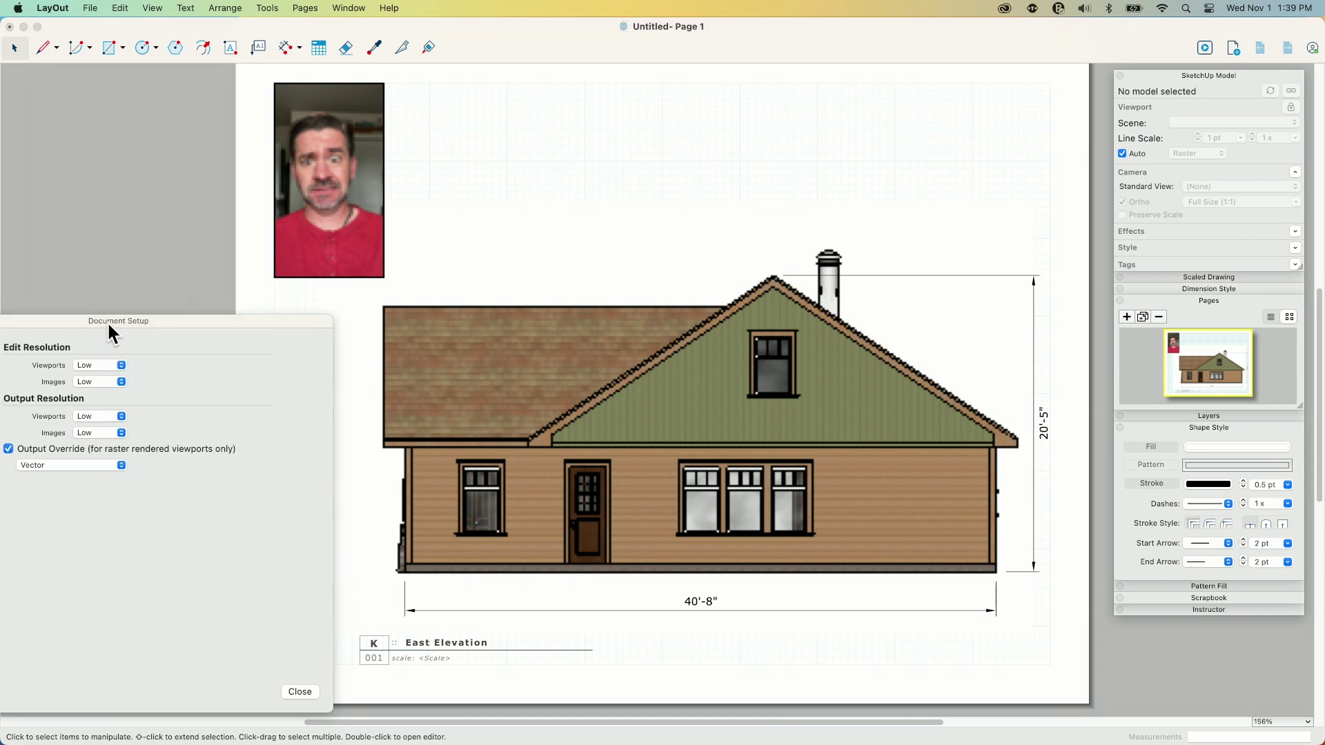
drag(108, 325, 144, 139)
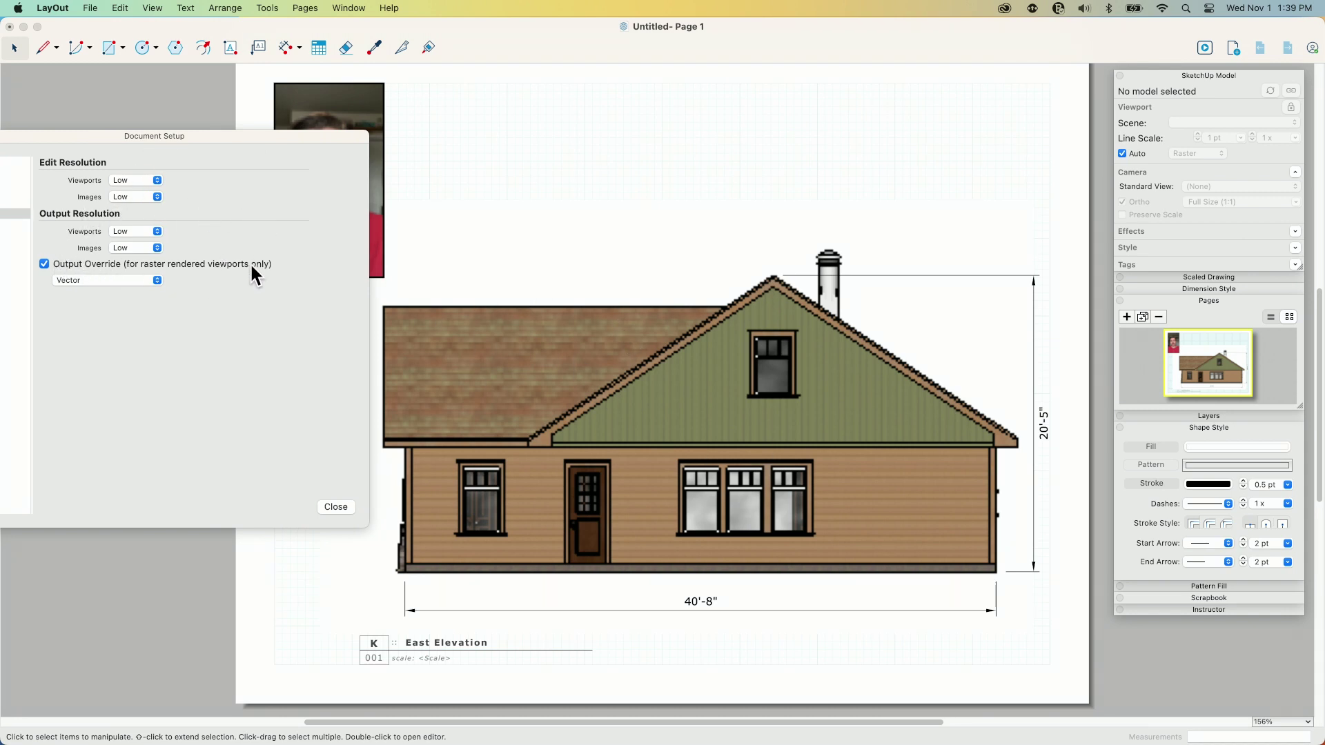
drag(1318, 302, 1175, 276)
drag(1210, 75, 1065, 69)
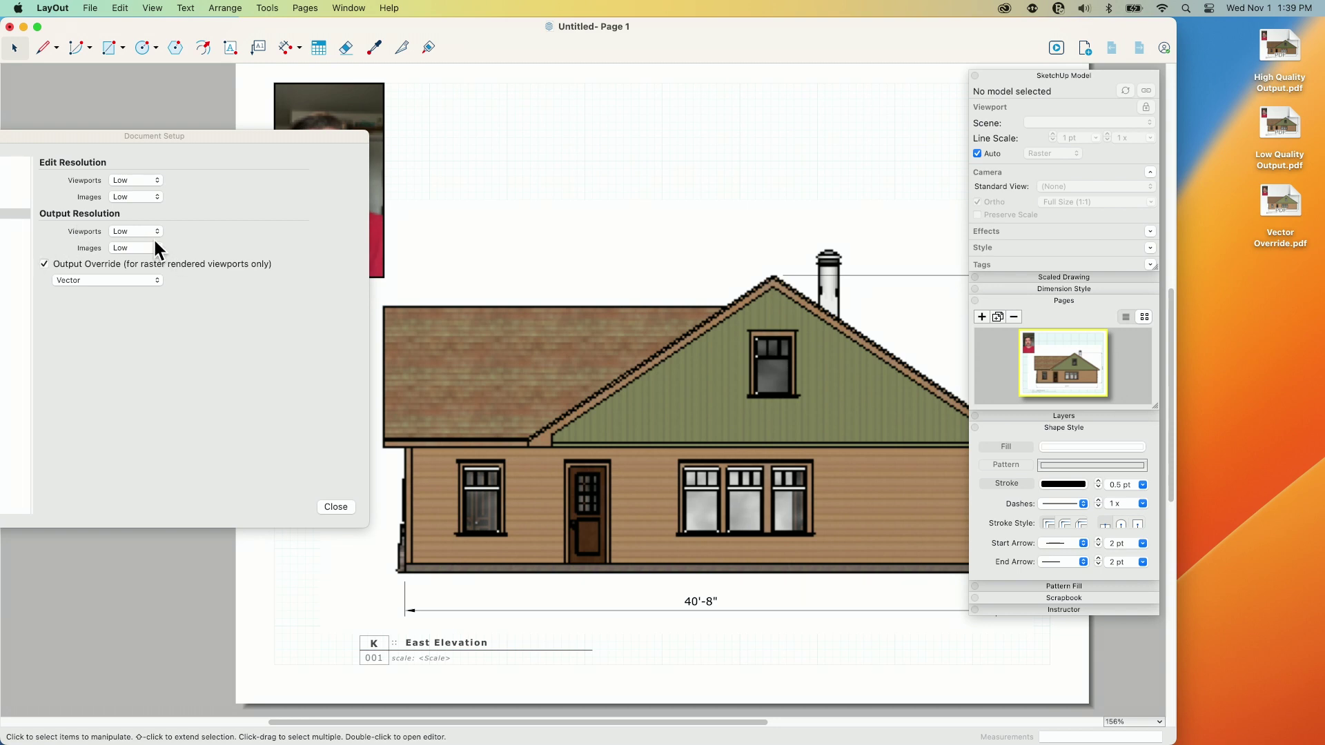
Step: Turn off Output Override for raster rendered viewports and review the exported Low Quality Output.pdf in Preview, closing it when done
click(44, 264)
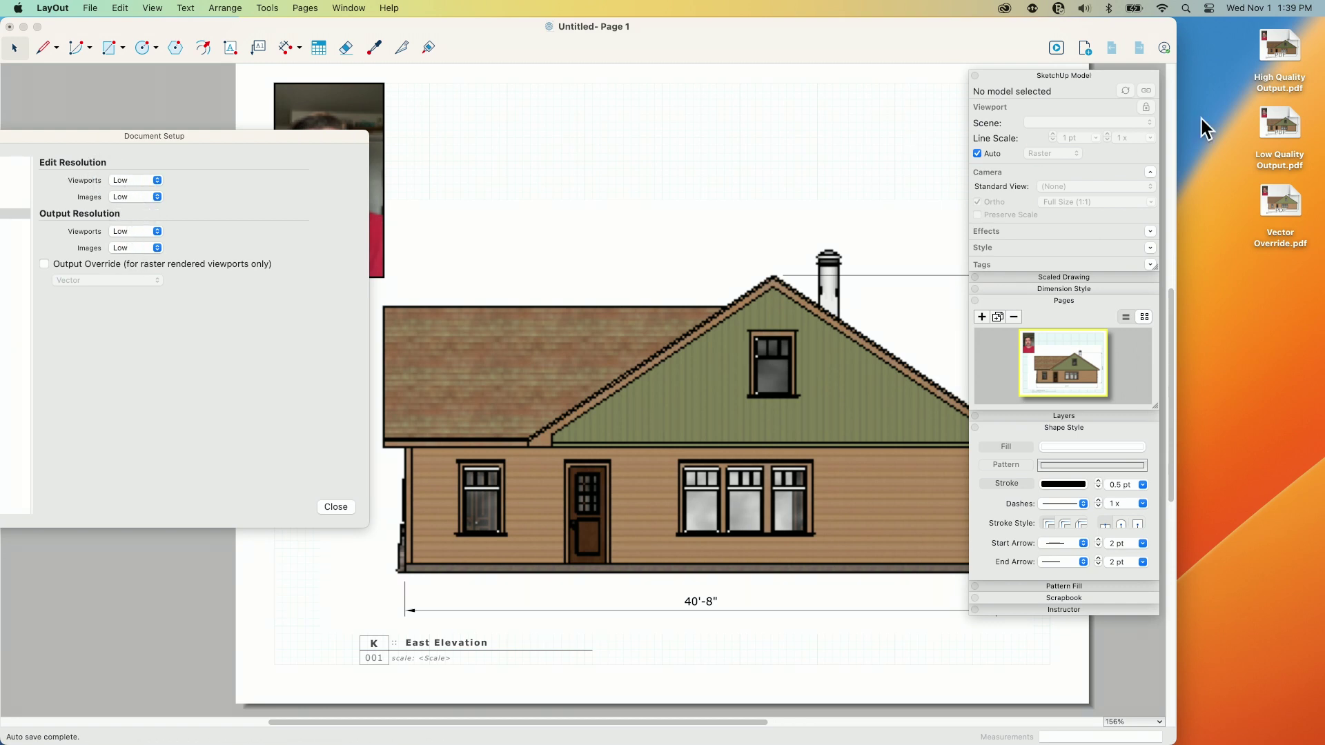
double_click(1276, 121)
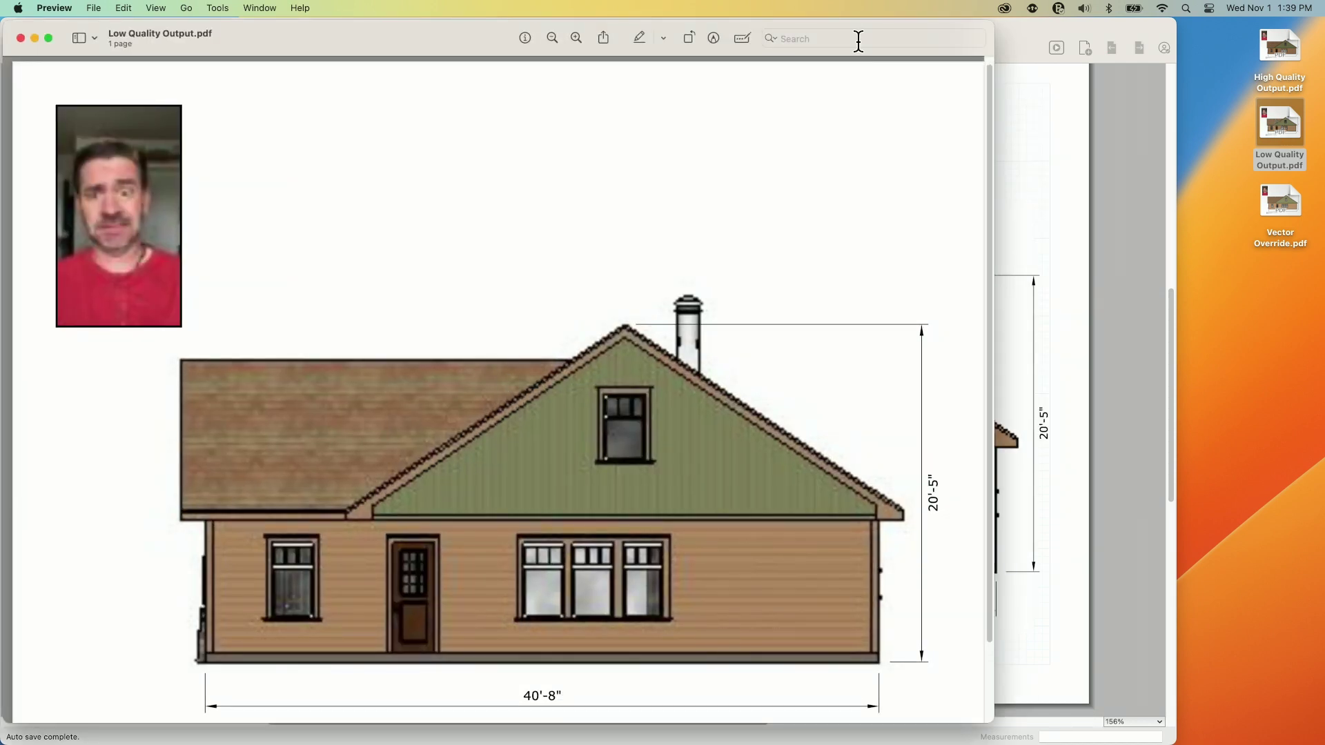
drag(447, 42, 517, 68)
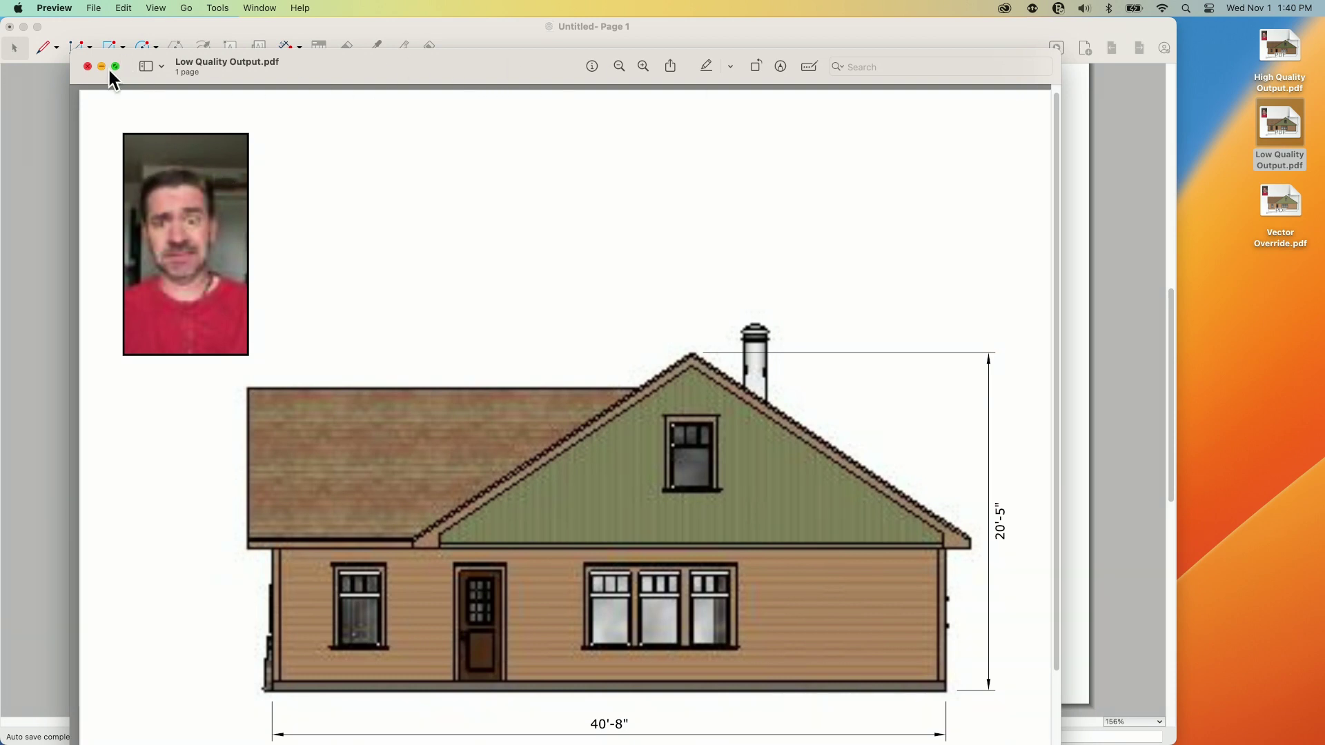
click(88, 65)
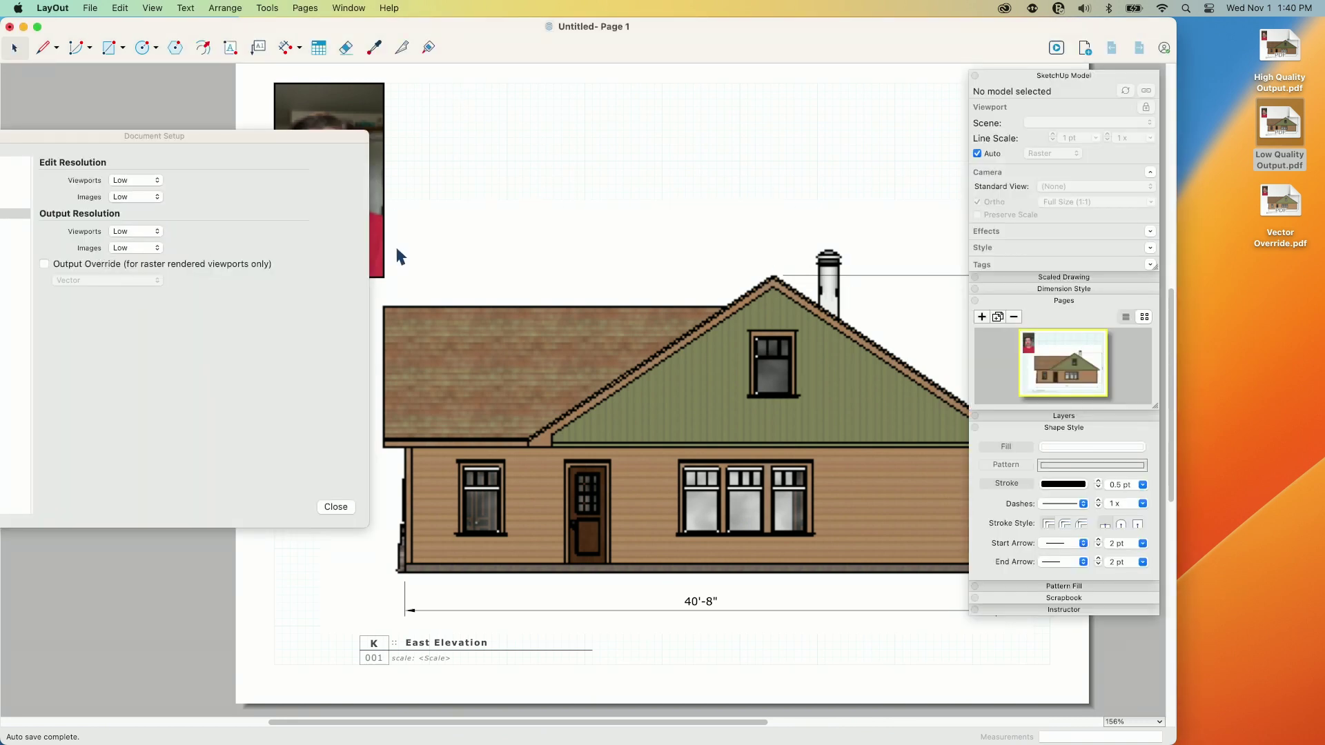
Step: Set the document's Output Resolution to High for both viewports and images
click(134, 232)
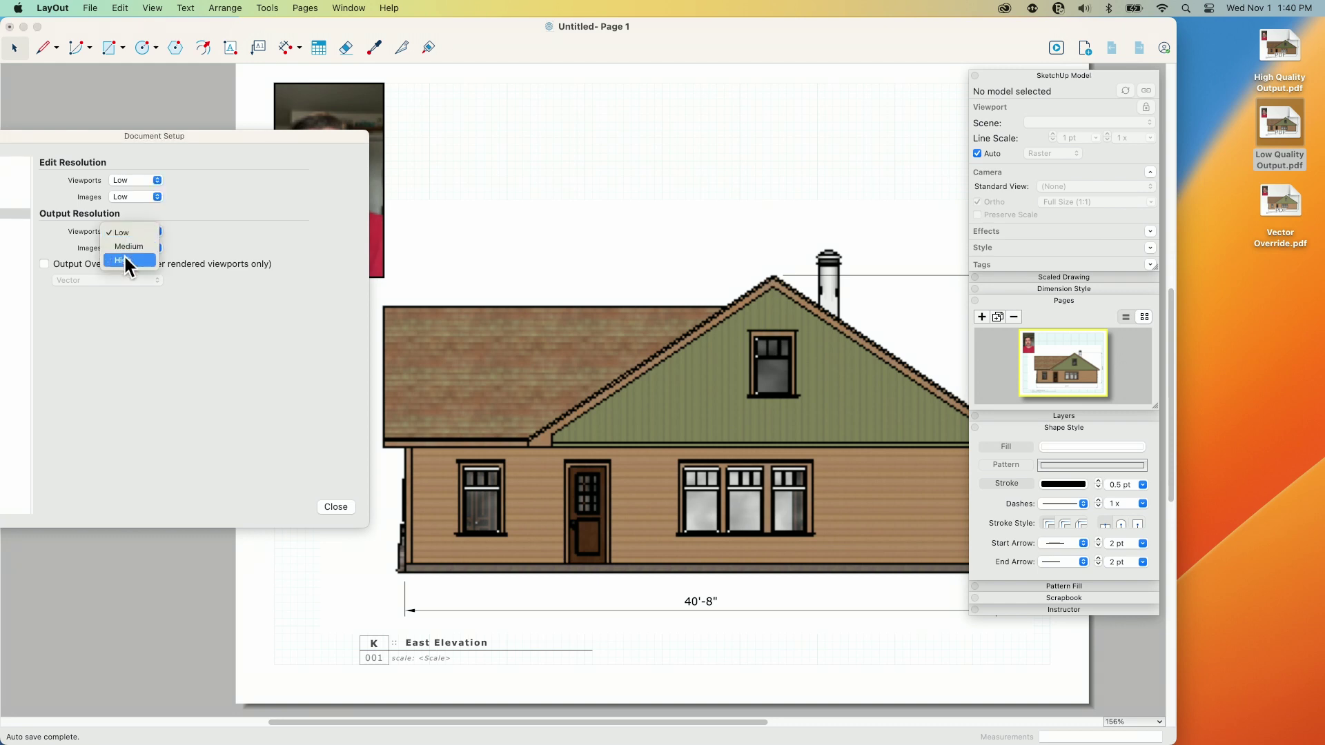
click(124, 262)
click(127, 248)
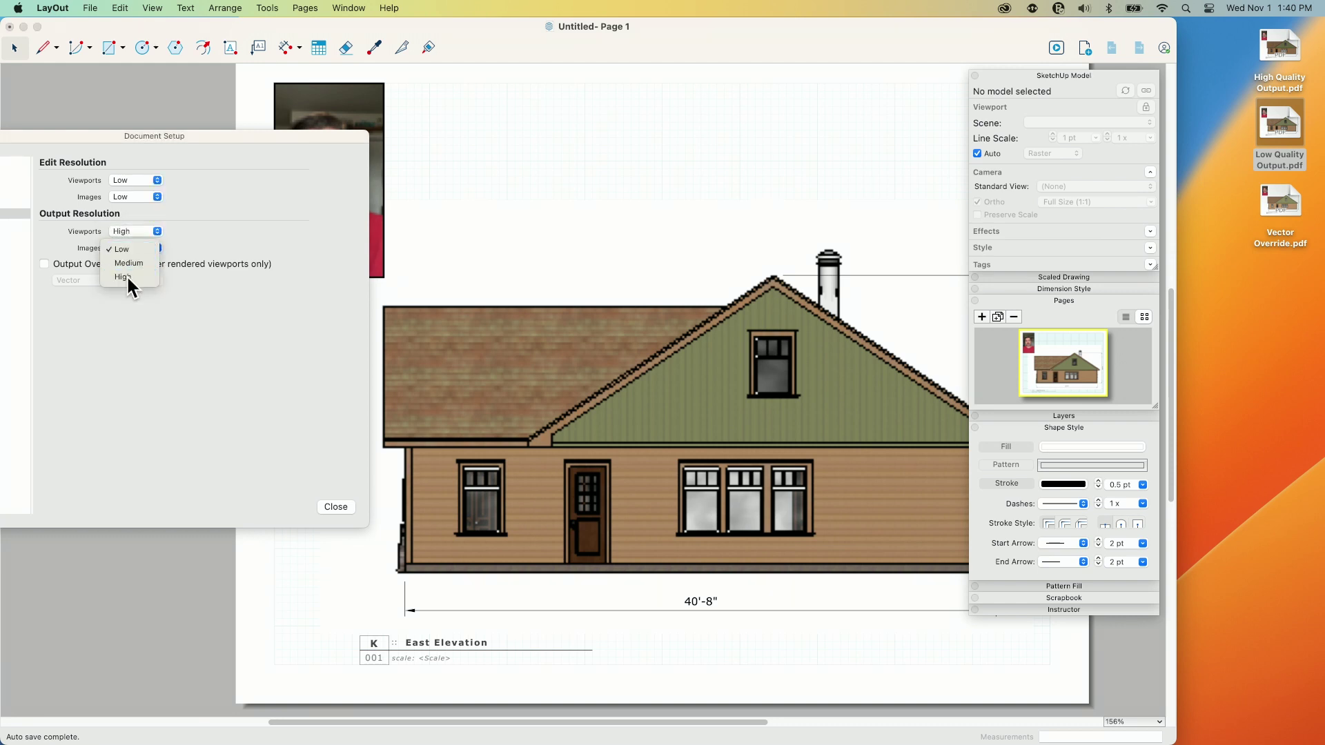
click(126, 274)
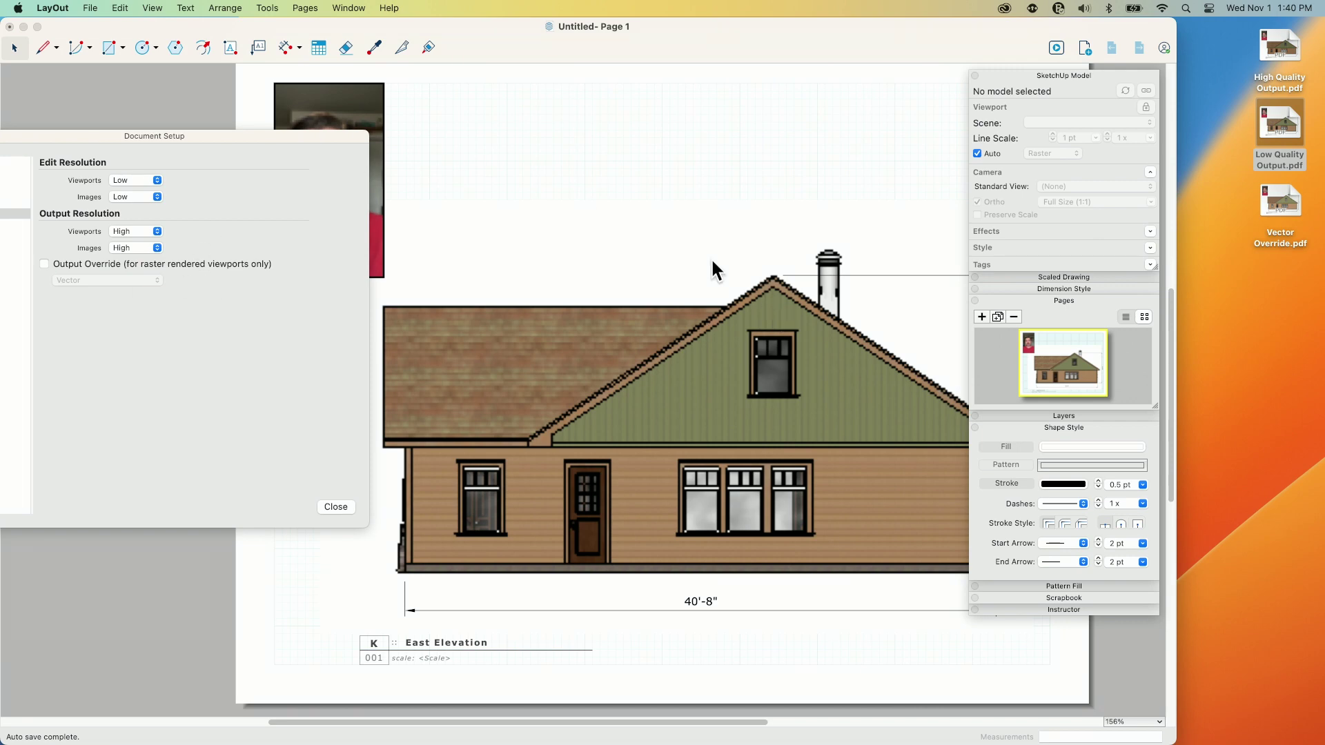
Step: Review the exported High Quality Output.pdf in Preview, close it and return to the LayOut document
double_click(1281, 45)
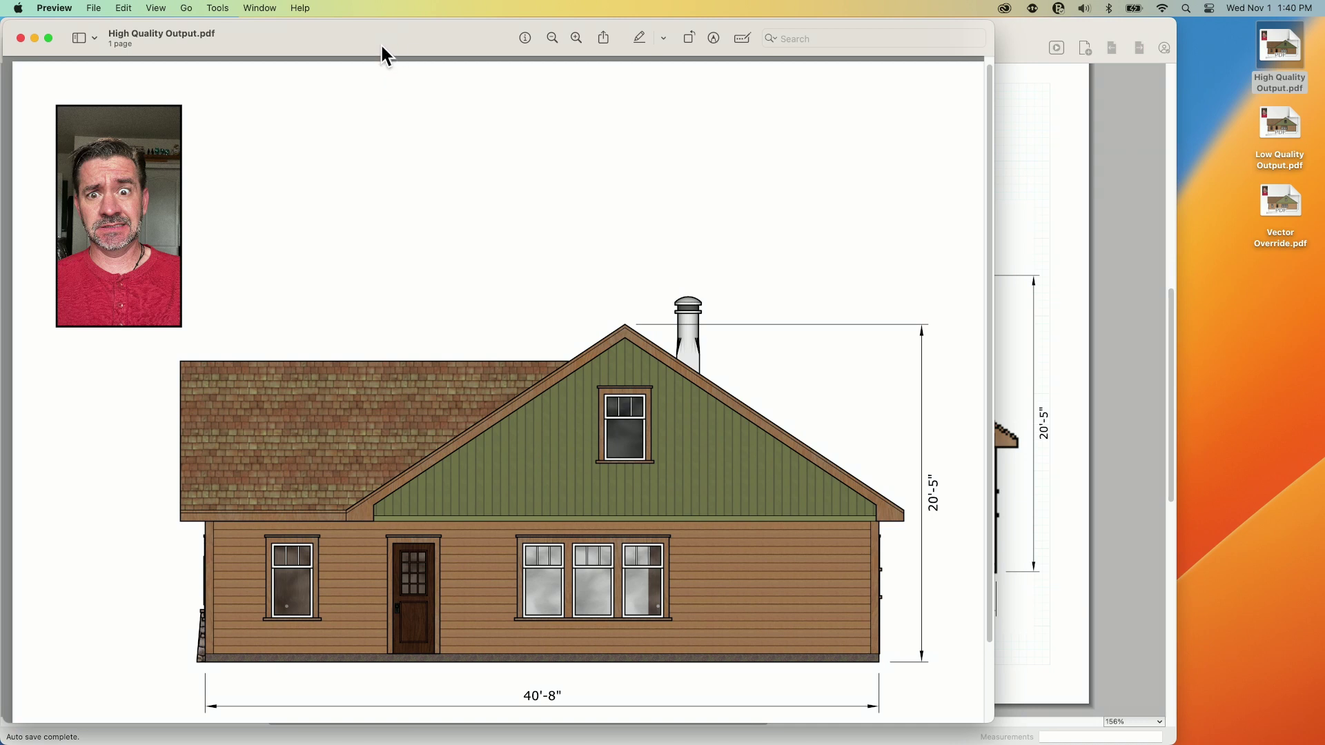
drag(382, 47, 391, 33)
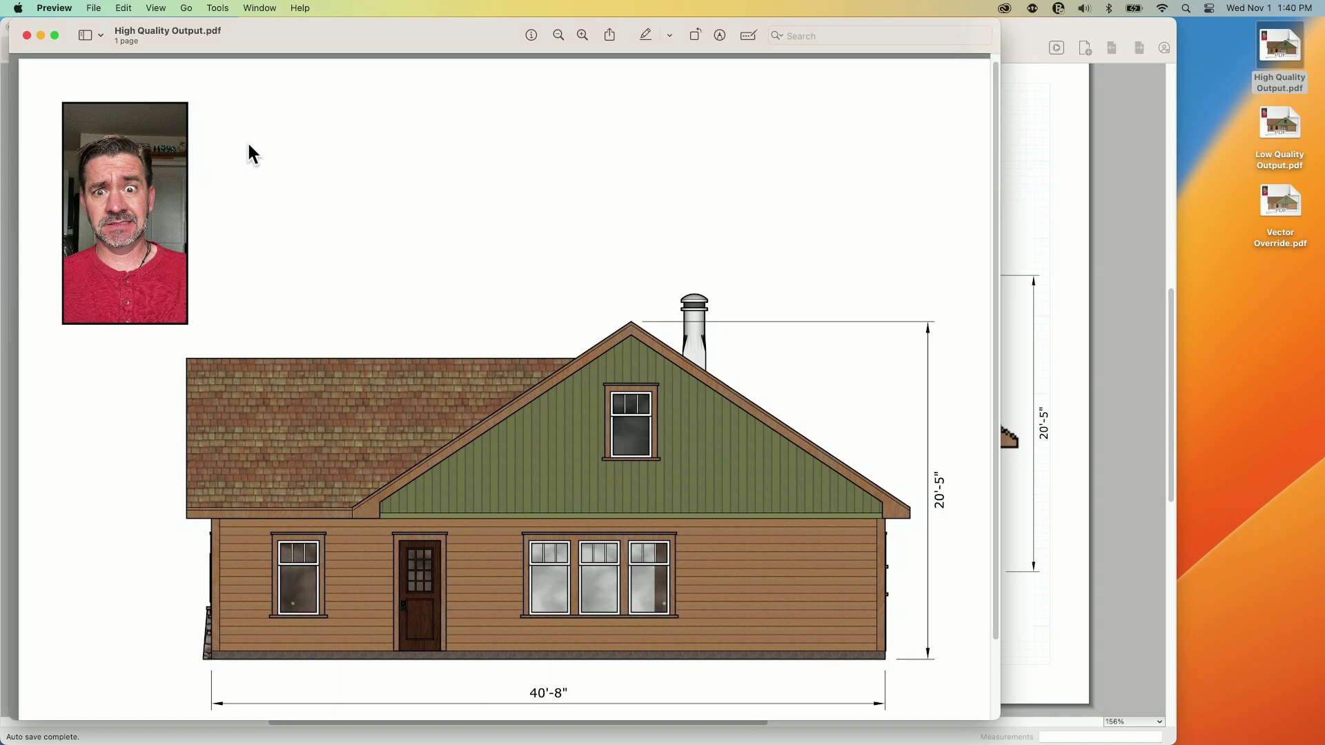
click(27, 36)
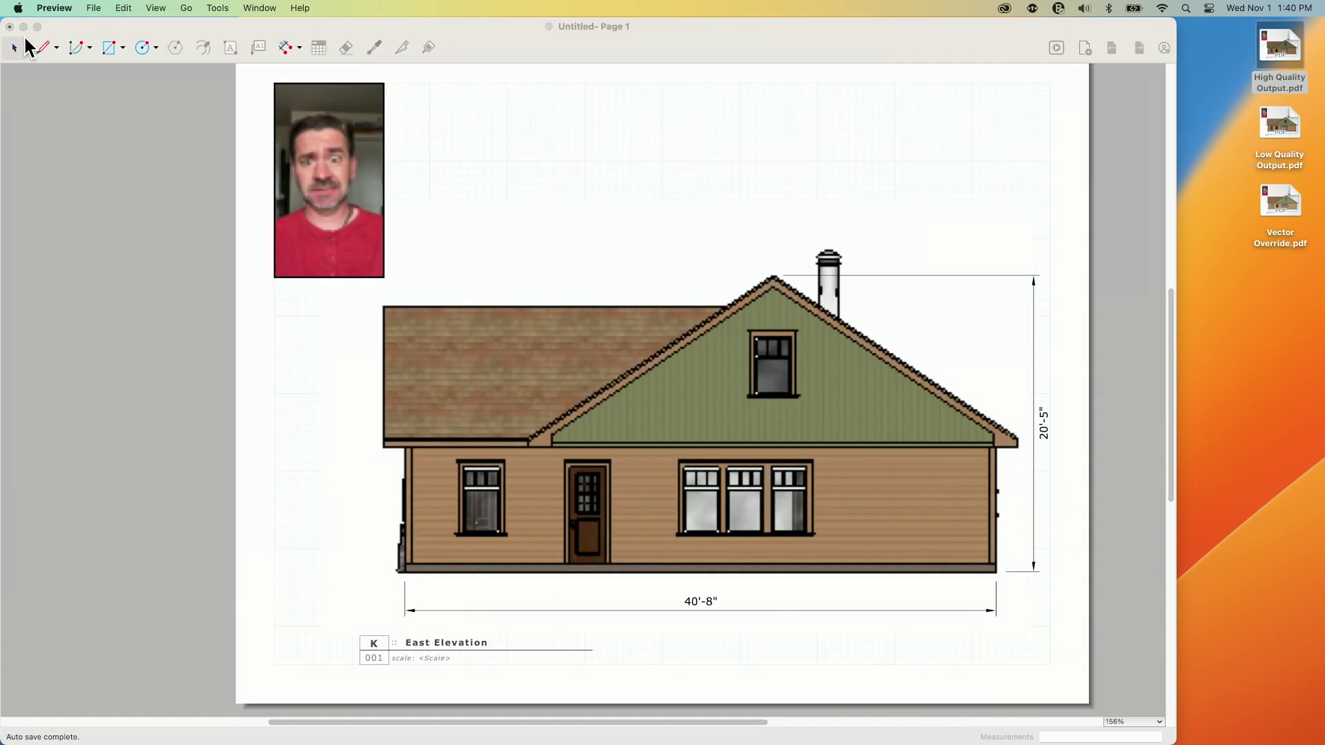
click(74, 27)
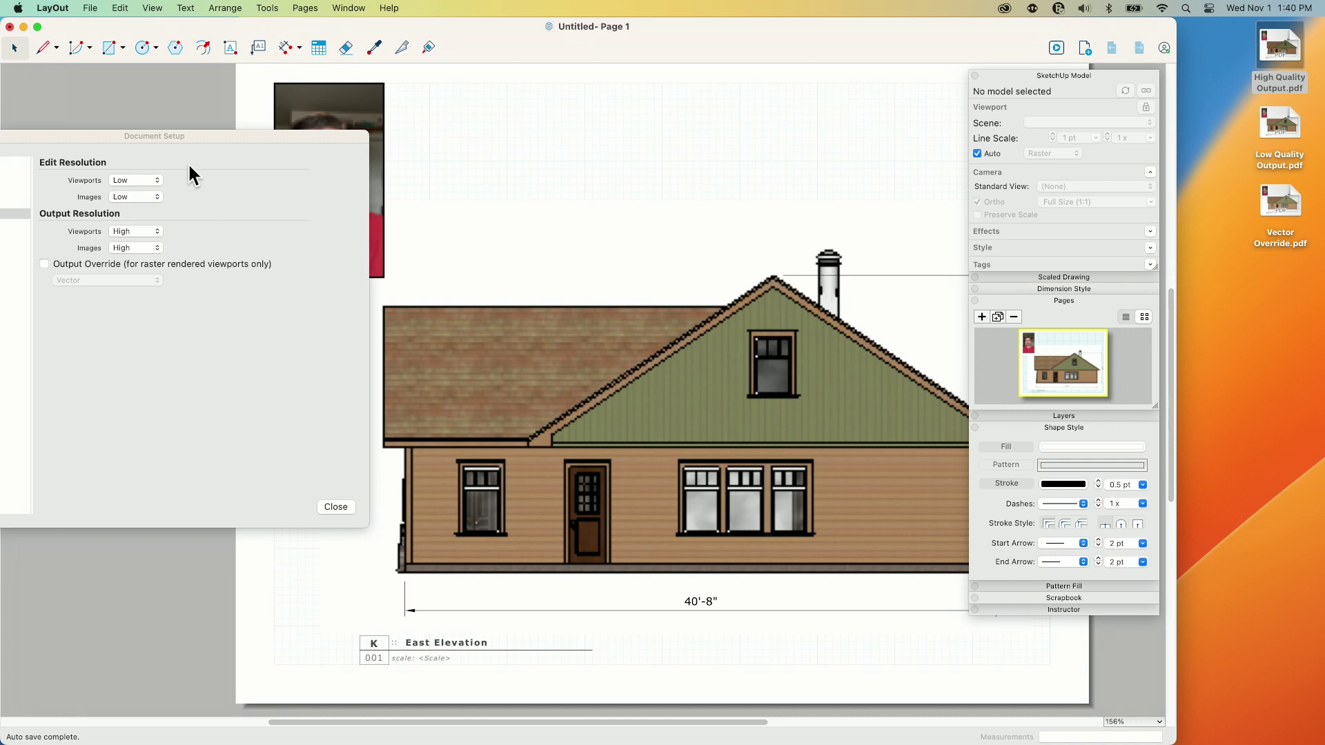
Step: Bring the whole document settings window into view and turn on Output Override for raster rendered viewports with Vector chosen
drag(222, 136, 372, 118)
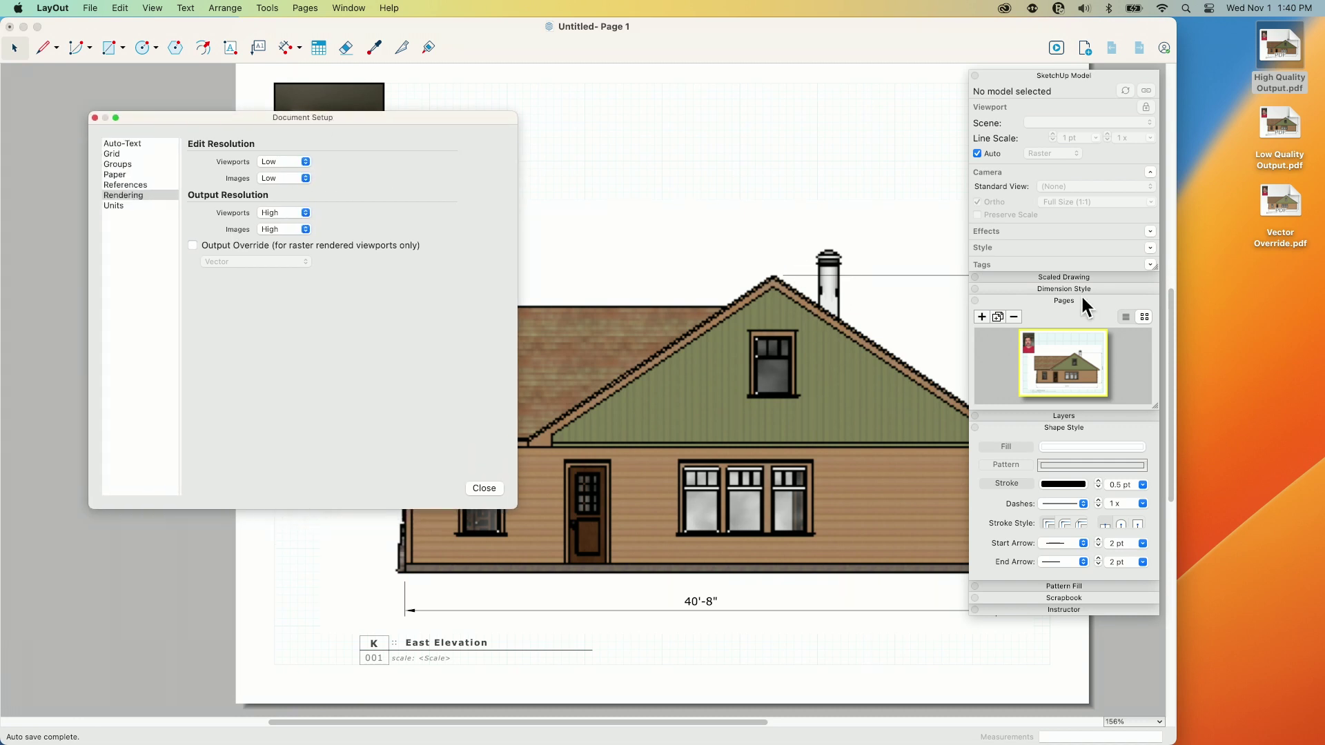
click(193, 246)
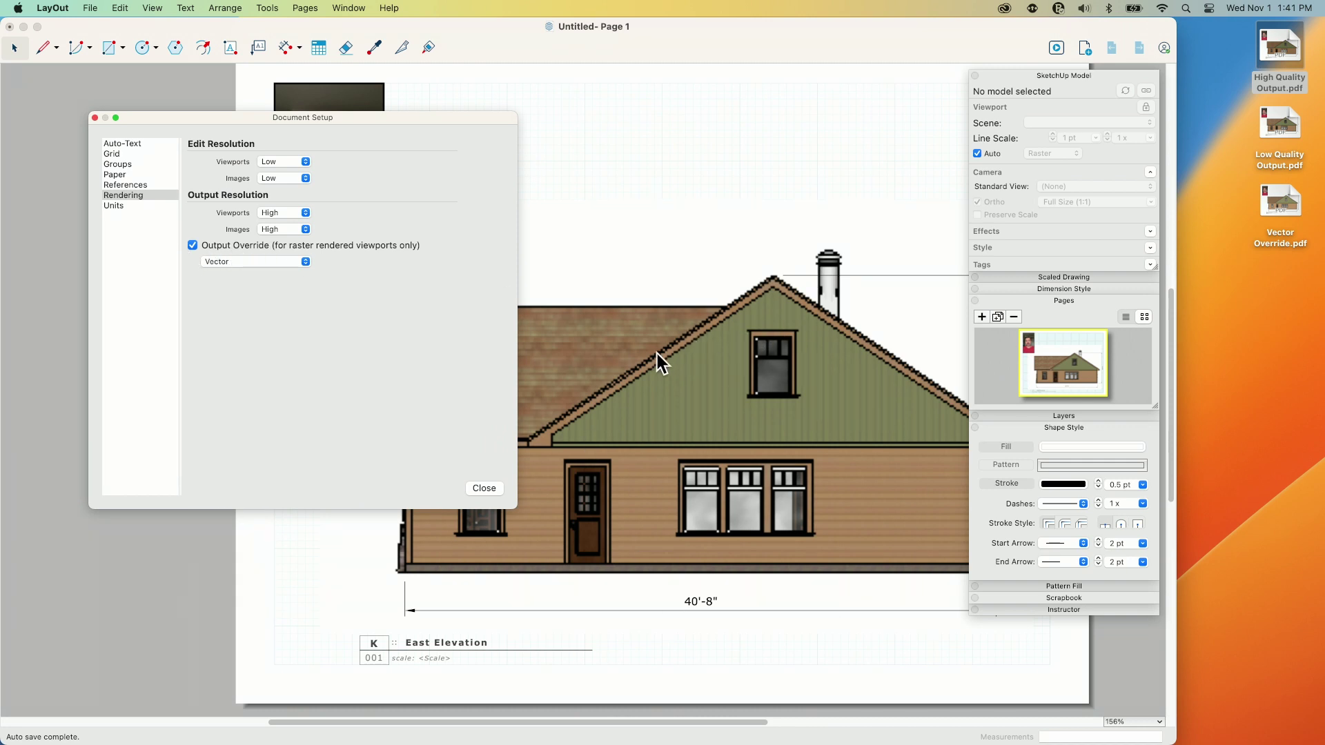
click(252, 262)
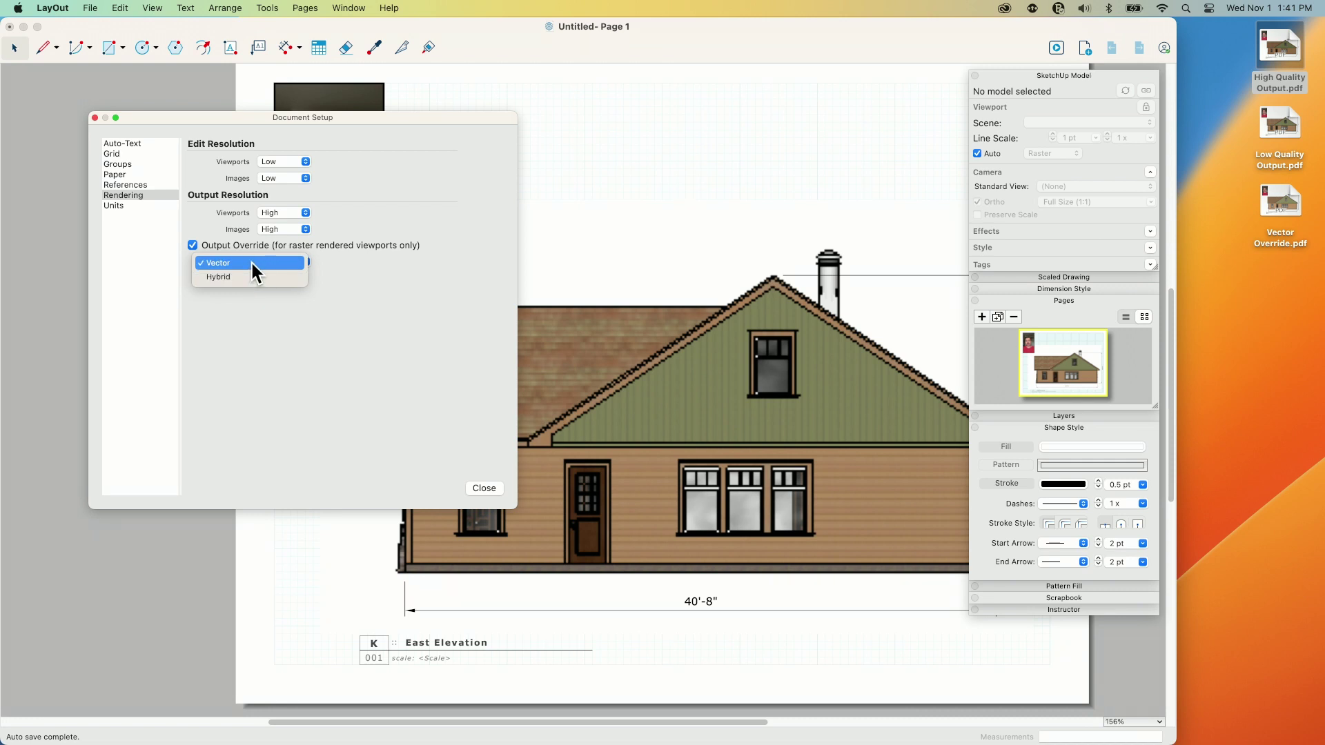
click(251, 263)
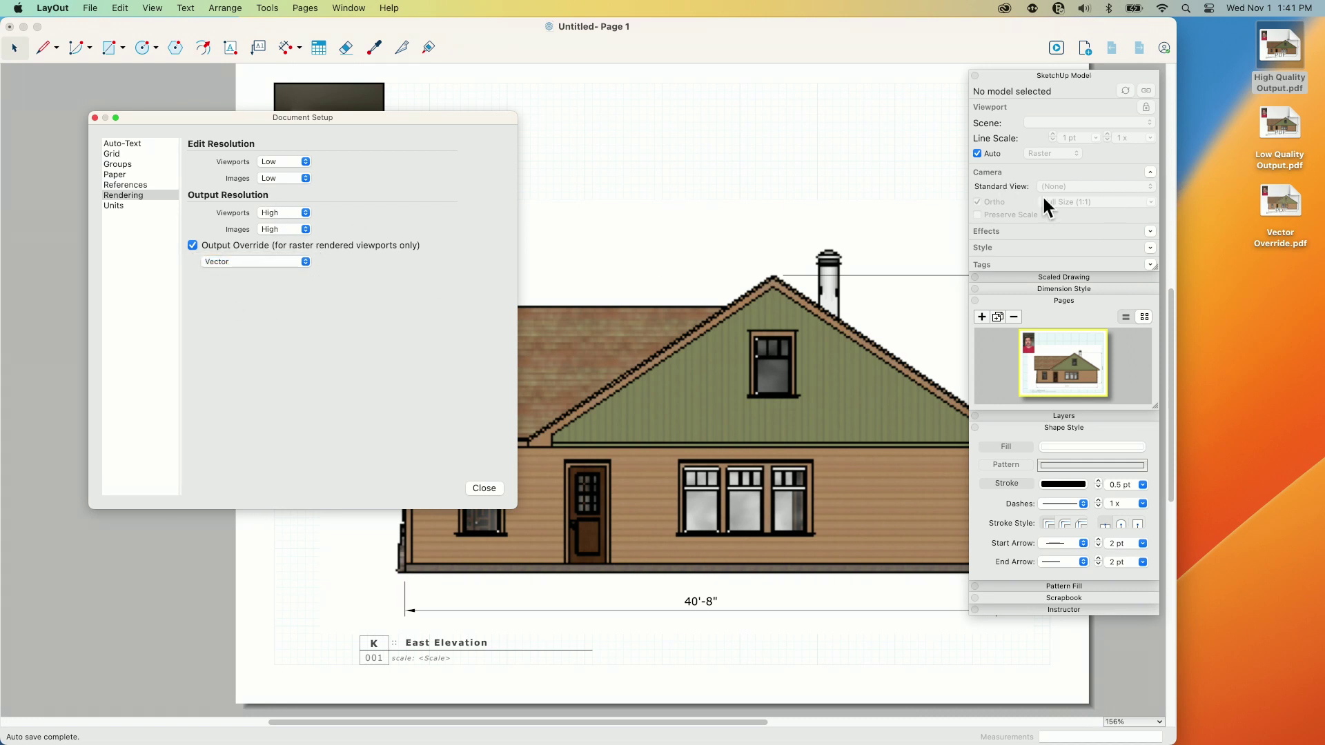
Step: Review the exported Vector Override.pdf in Preview and close it
double_click(1274, 198)
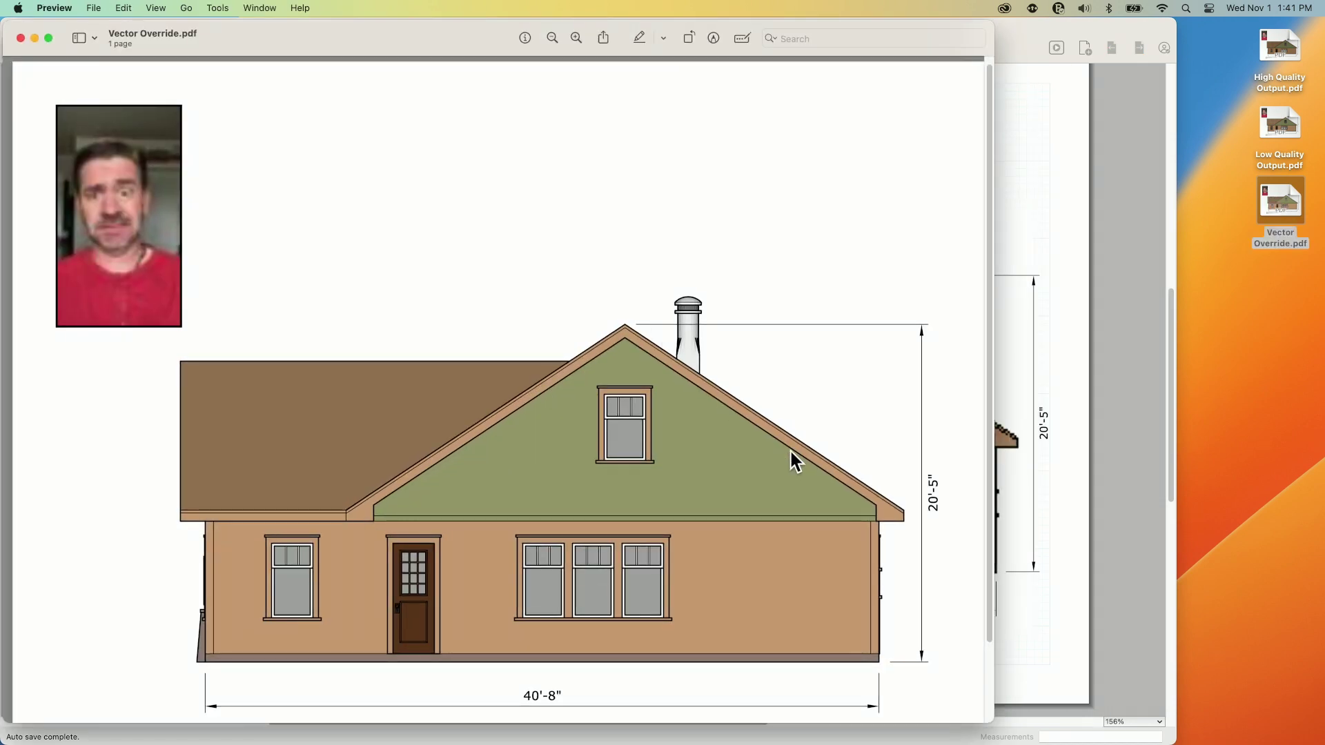
mouse_move(519, 46)
mouse_down()
mouse_move(189, 23)
mouse_move(517, 23)
mouse_up()
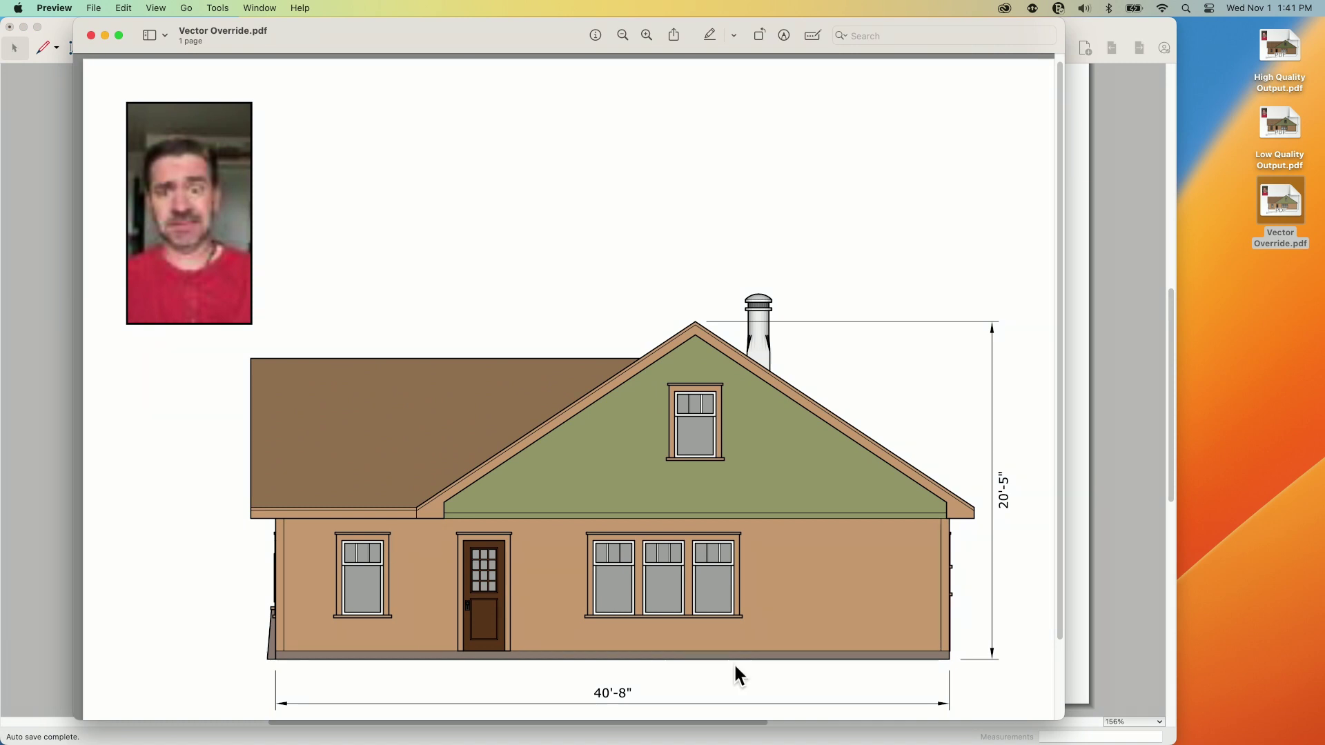
click(90, 36)
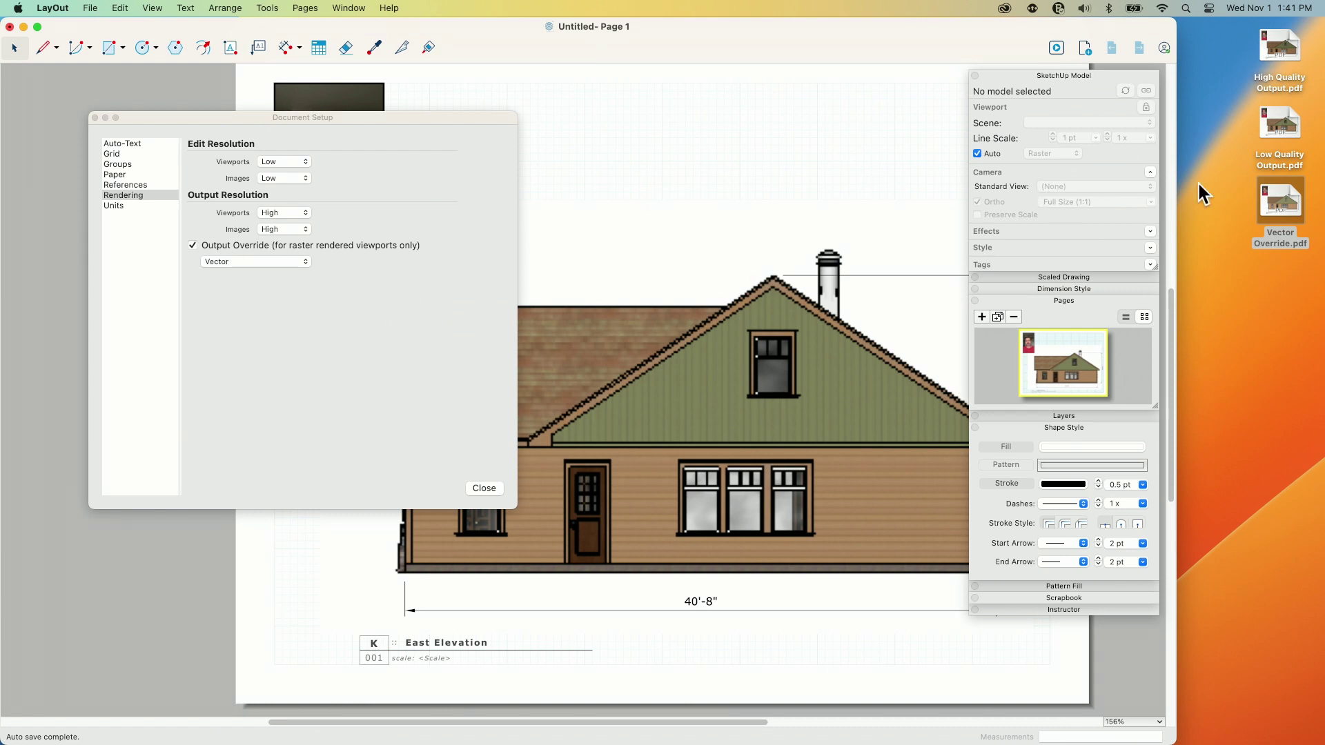
Step: Widen the LayOut window to the full screen again and reposition the side panels and document settings window around the elevation
double_click(1178, 189)
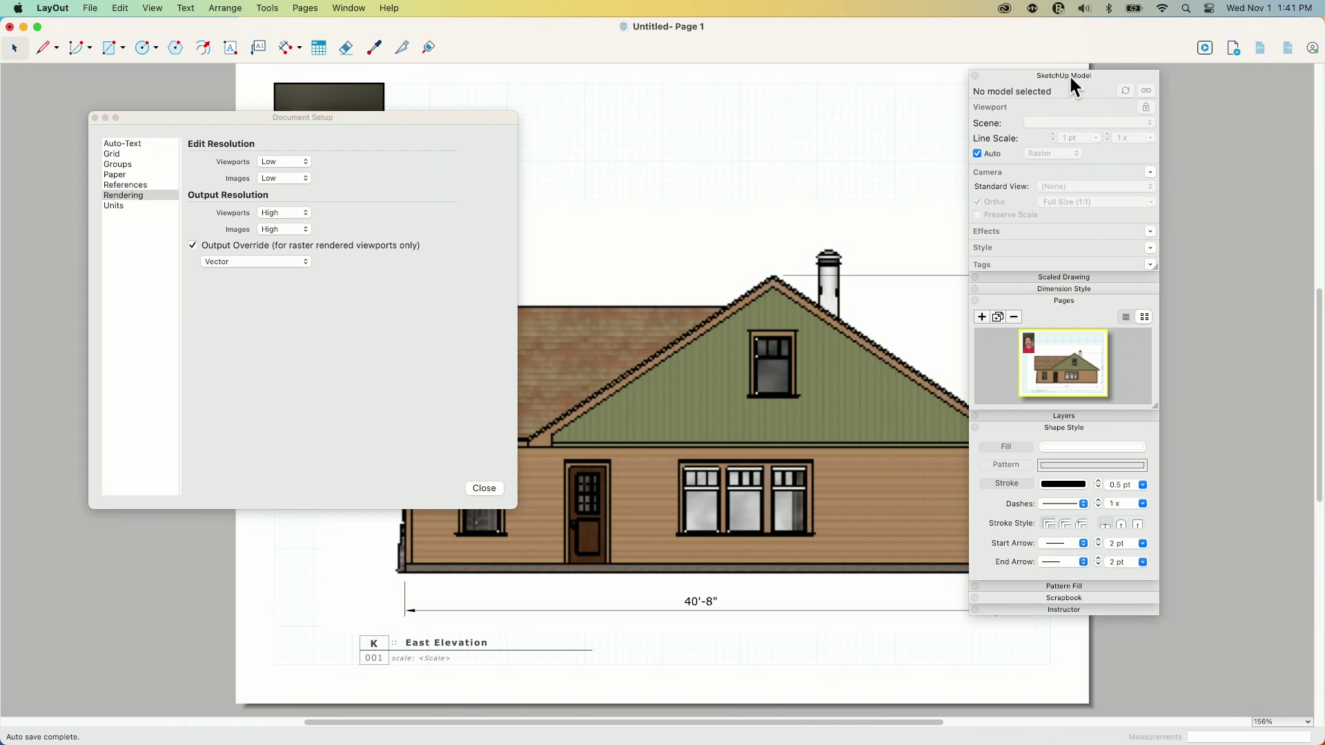
drag(1069, 73, 1209, 71)
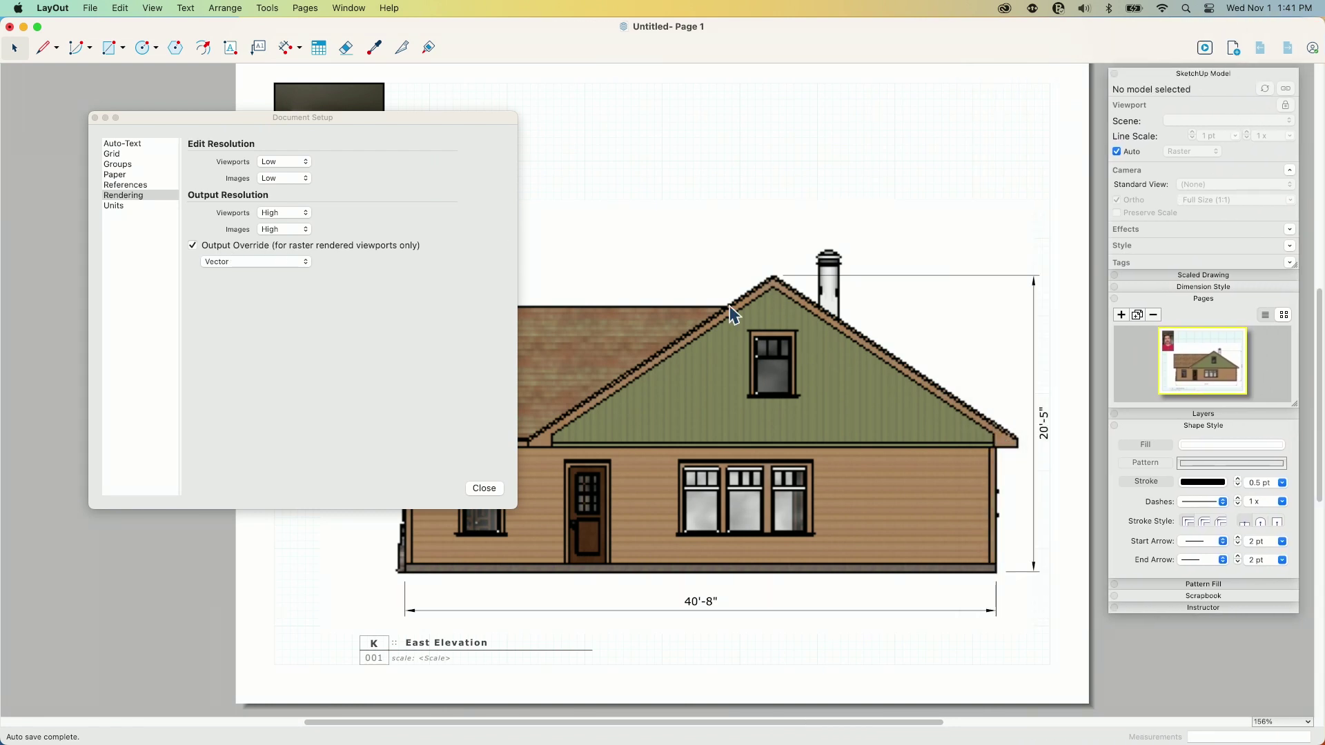
drag(331, 118, 163, 307)
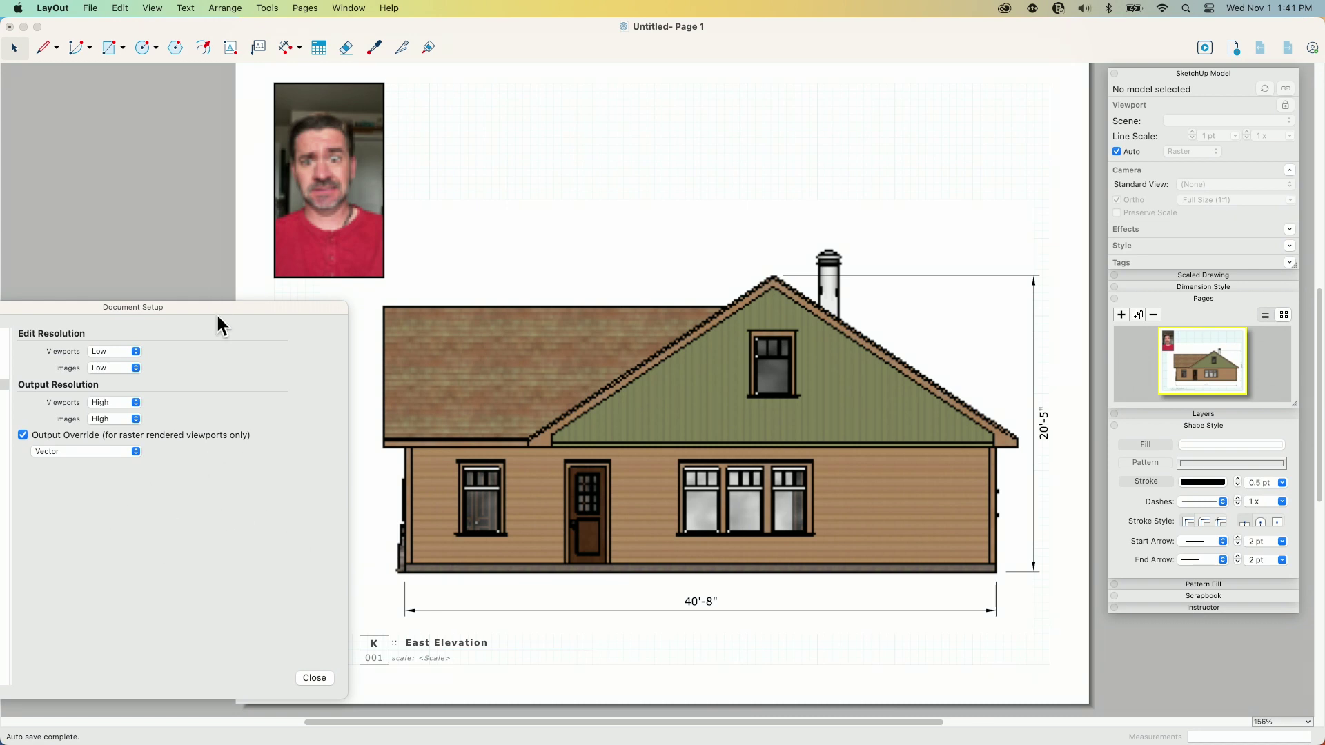
drag(217, 316, 435, 304)
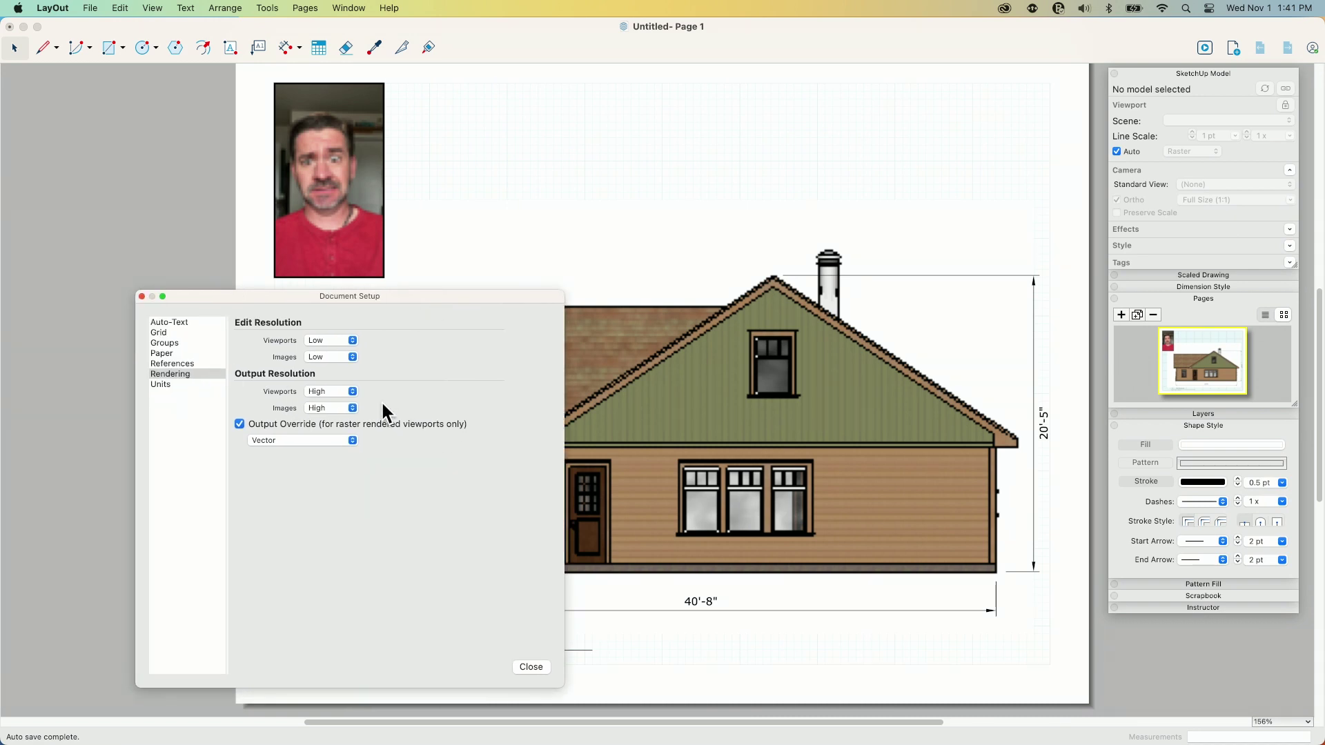